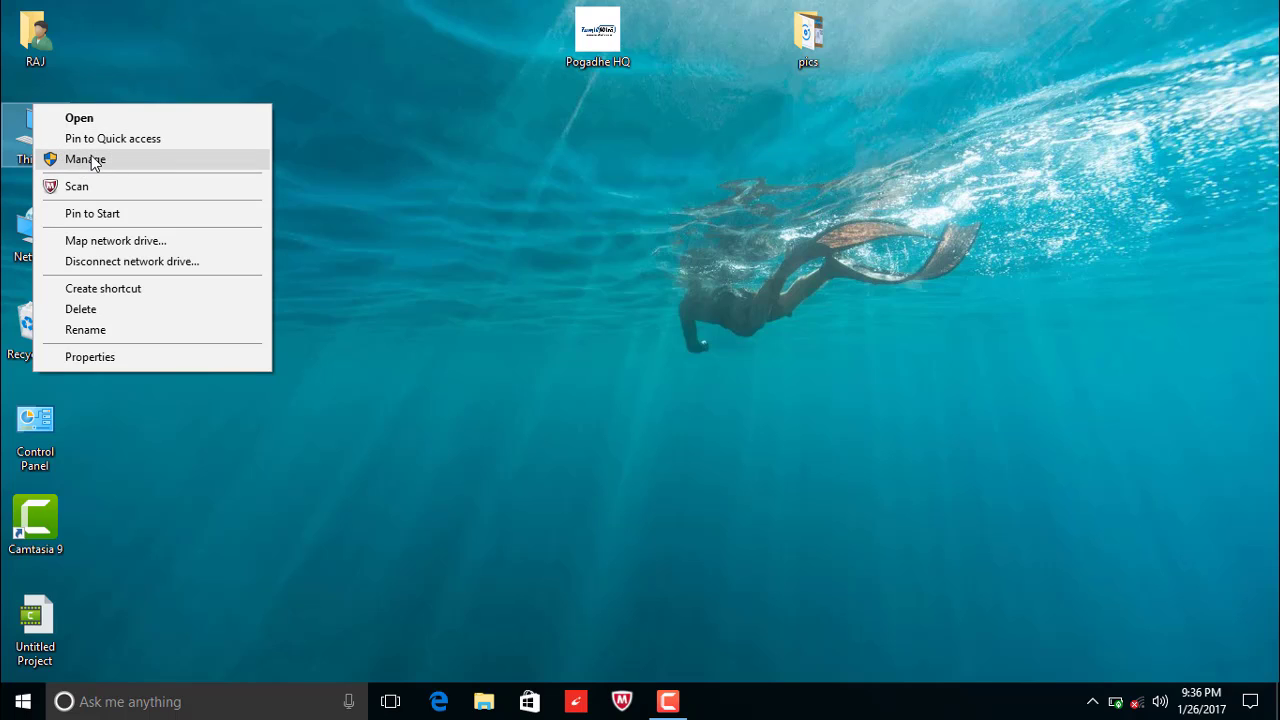
- Open Disk Management for this PC and shrink the Windows (C:) volume by 800000 MB
{"action": "left_click", "coordinate": [90, 160]}
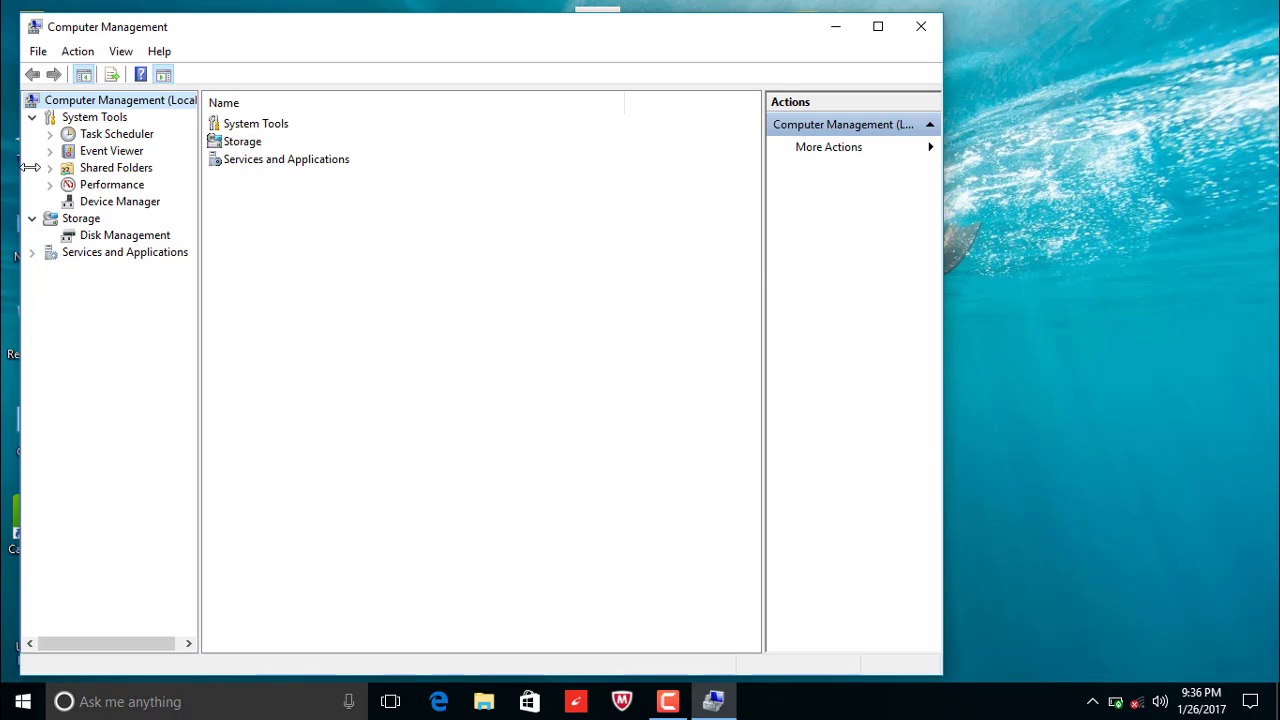
{"action": "left_click", "coordinate": [117, 237]}
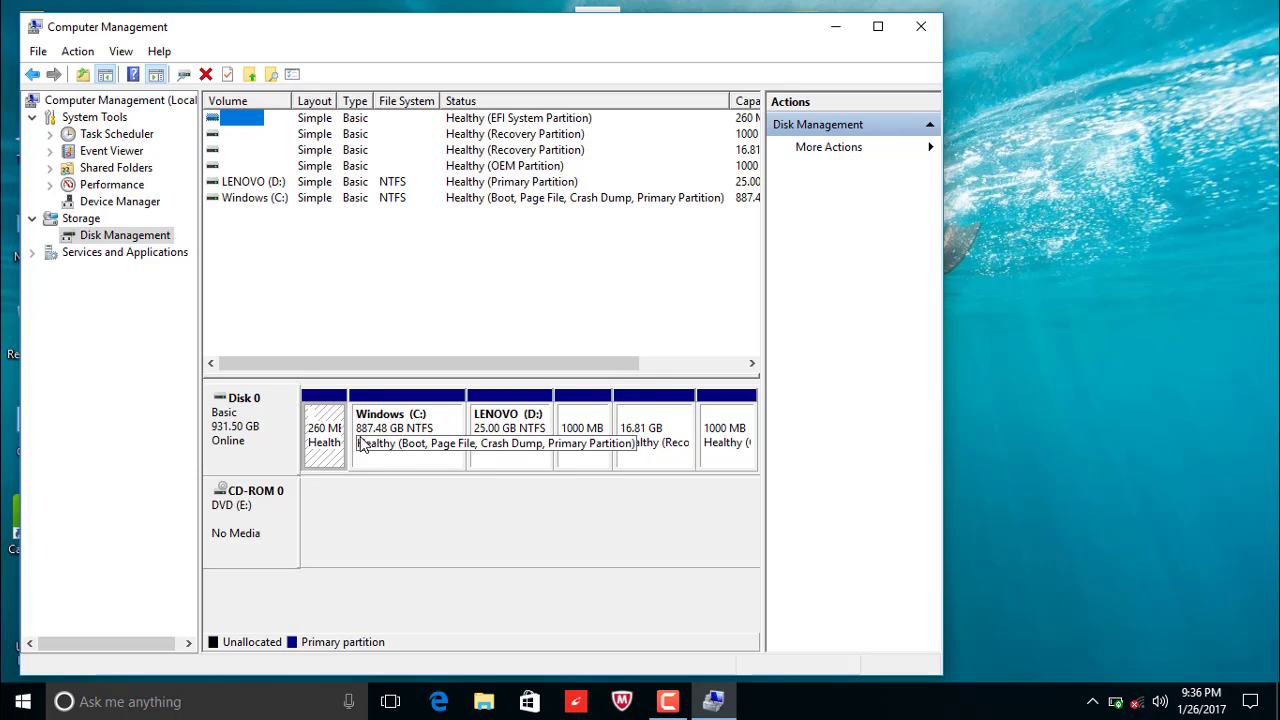
{"action": "left_click", "coordinate": [407, 445]}
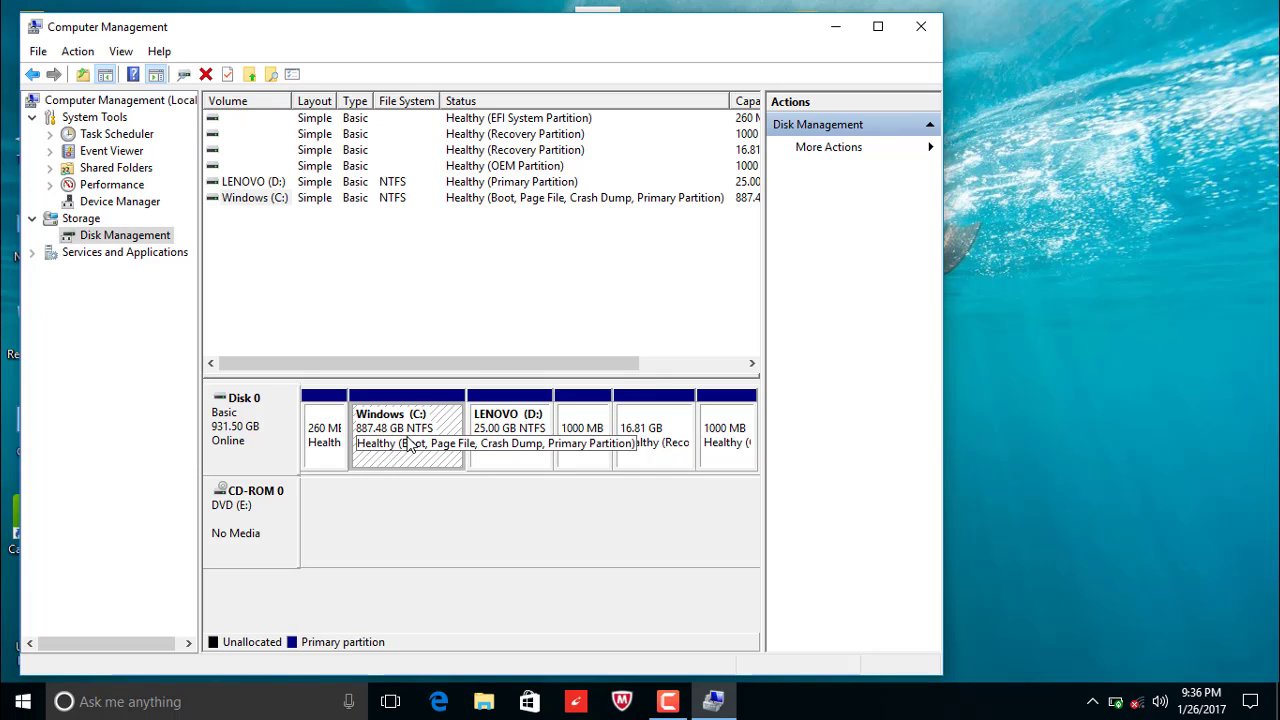
{"action": "right_click", "coordinate": [407, 445]}
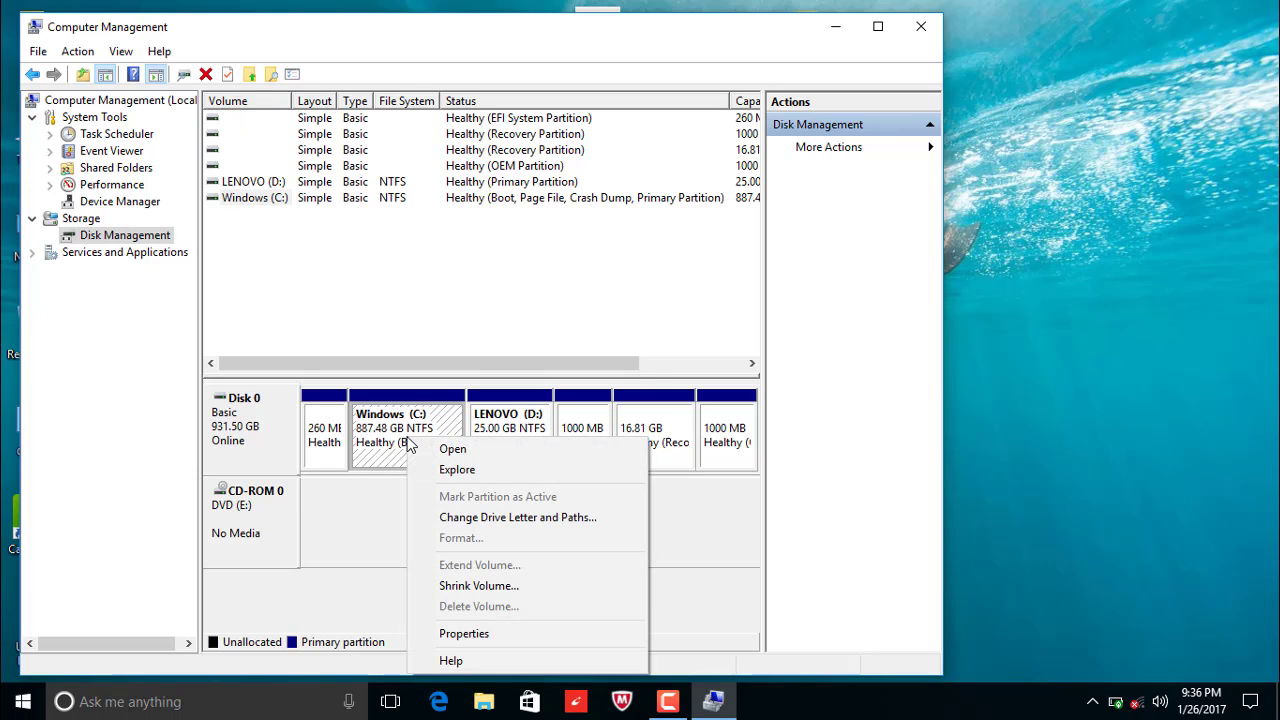
{"action": "left_click", "coordinate": [480, 590]}
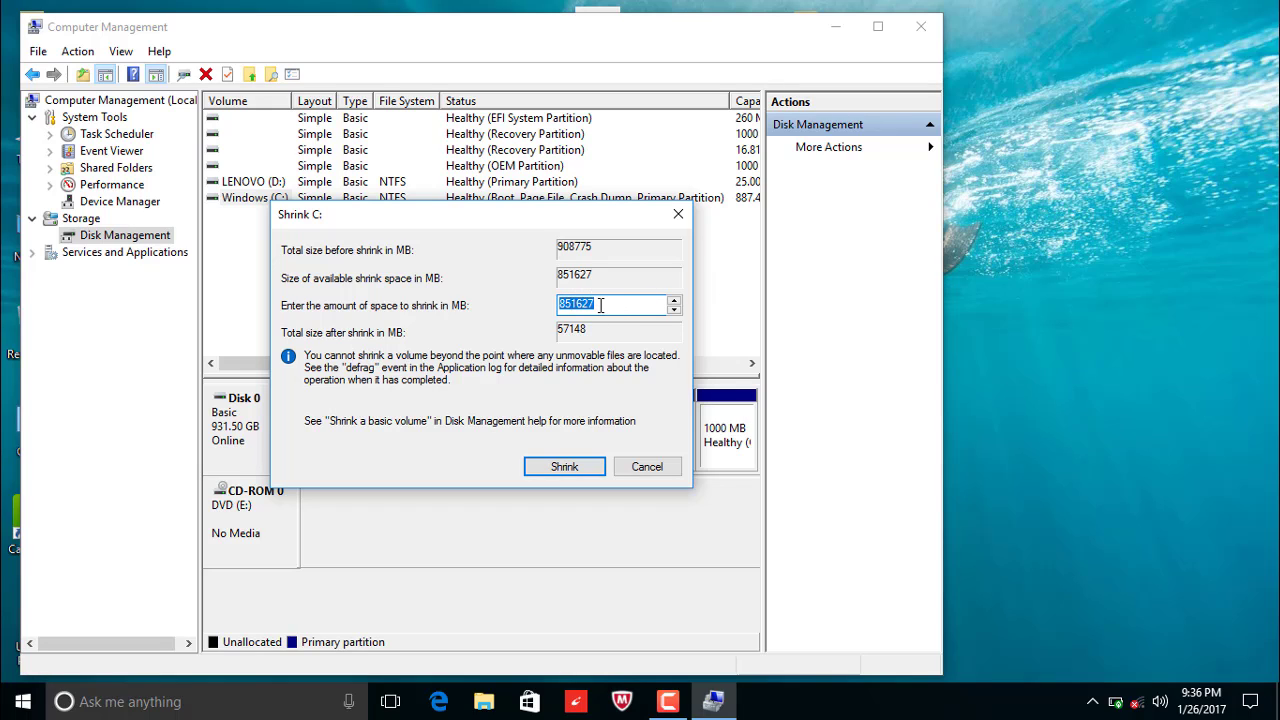
{"action": "key", "text": "BackSpace"}
{"action": "type", "text": "800000"}
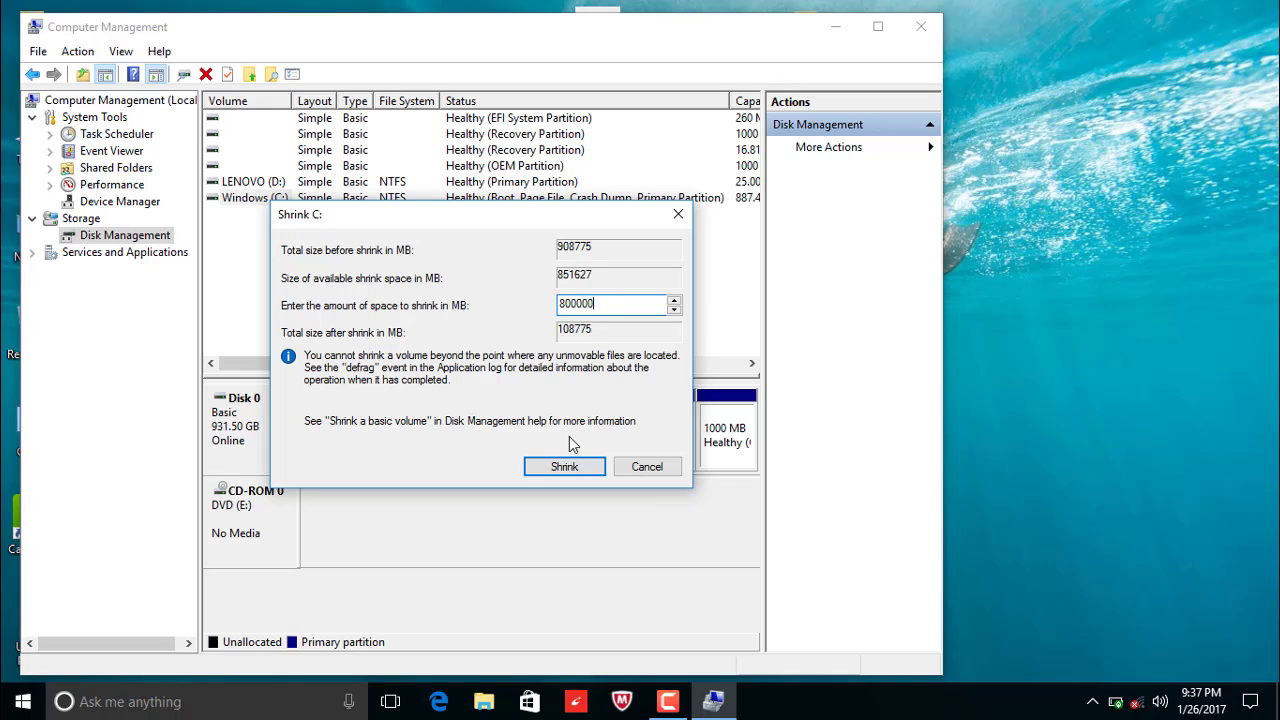
{"action": "key", "text": "BackSpace"}
{"action": "type", "text": "0"}
{"action": "left_click", "coordinate": [568, 468]}
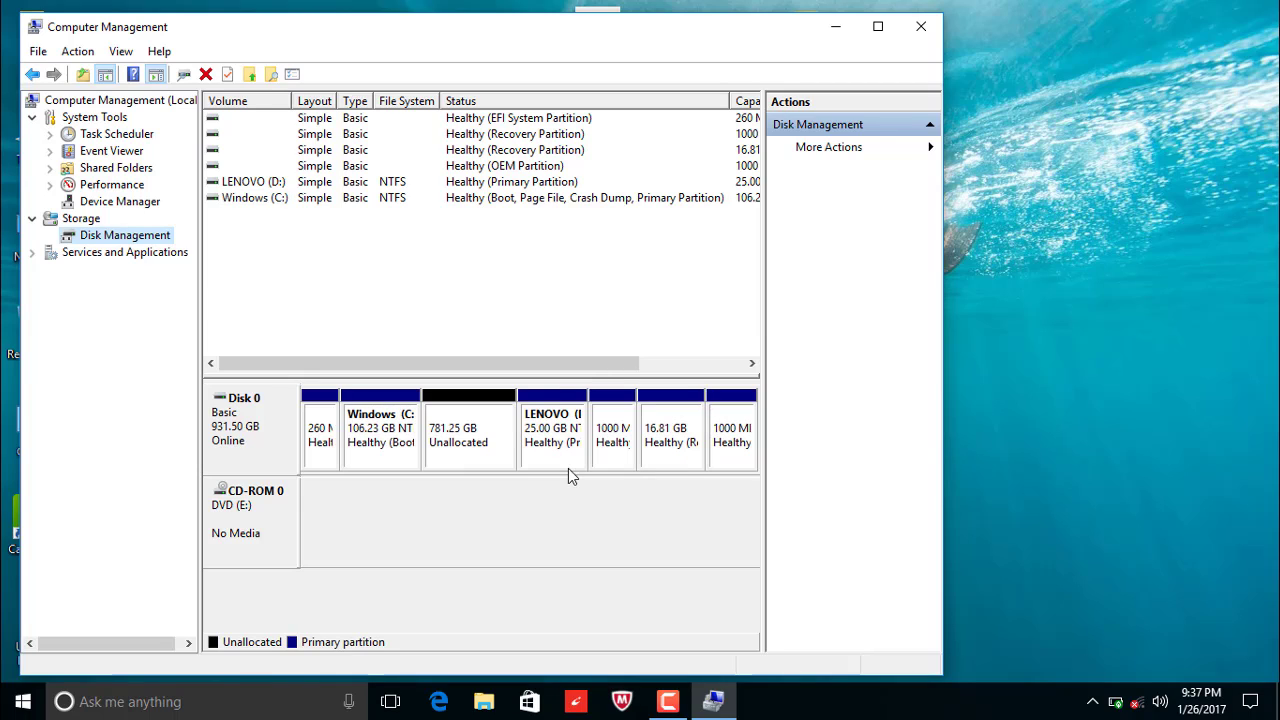
- Start a new simple volume in the unallocated space on Disk 0 with a size of 500000 MB
{"action": "left_click", "coordinate": [438, 449]}
{"action": "right_click", "coordinate": [437, 442]}
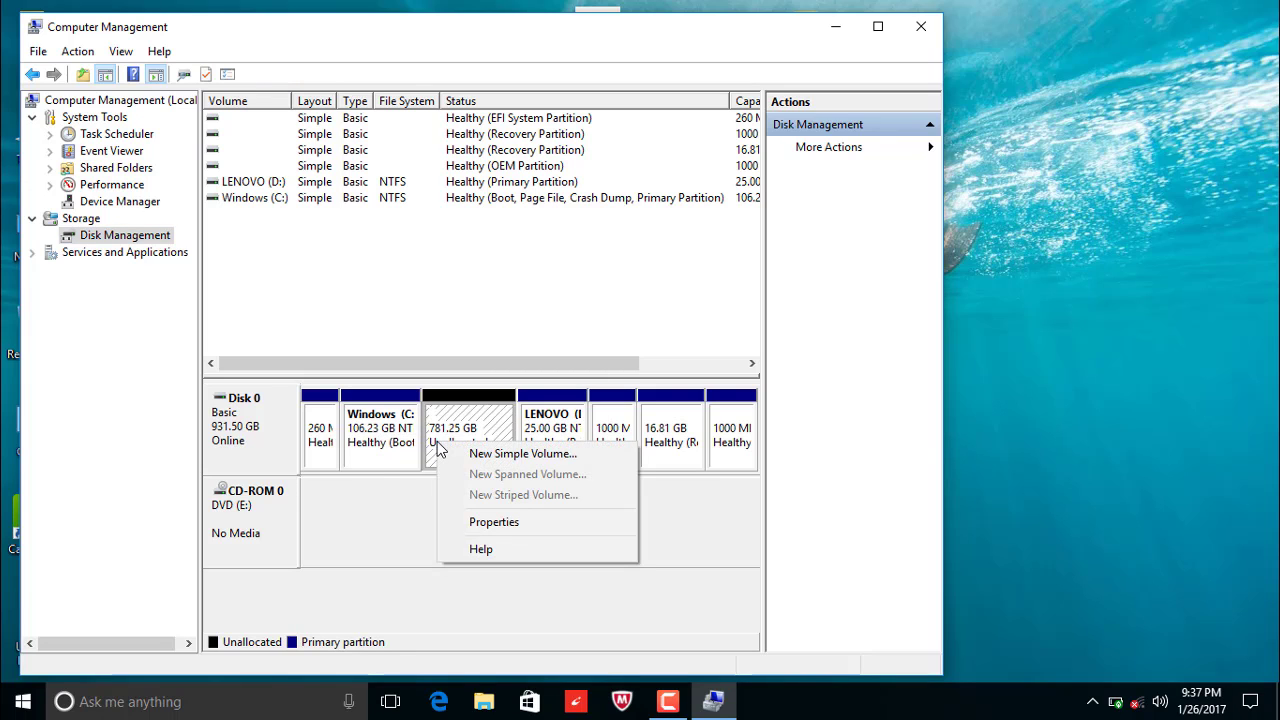
{"action": "left_click", "coordinate": [472, 455]}
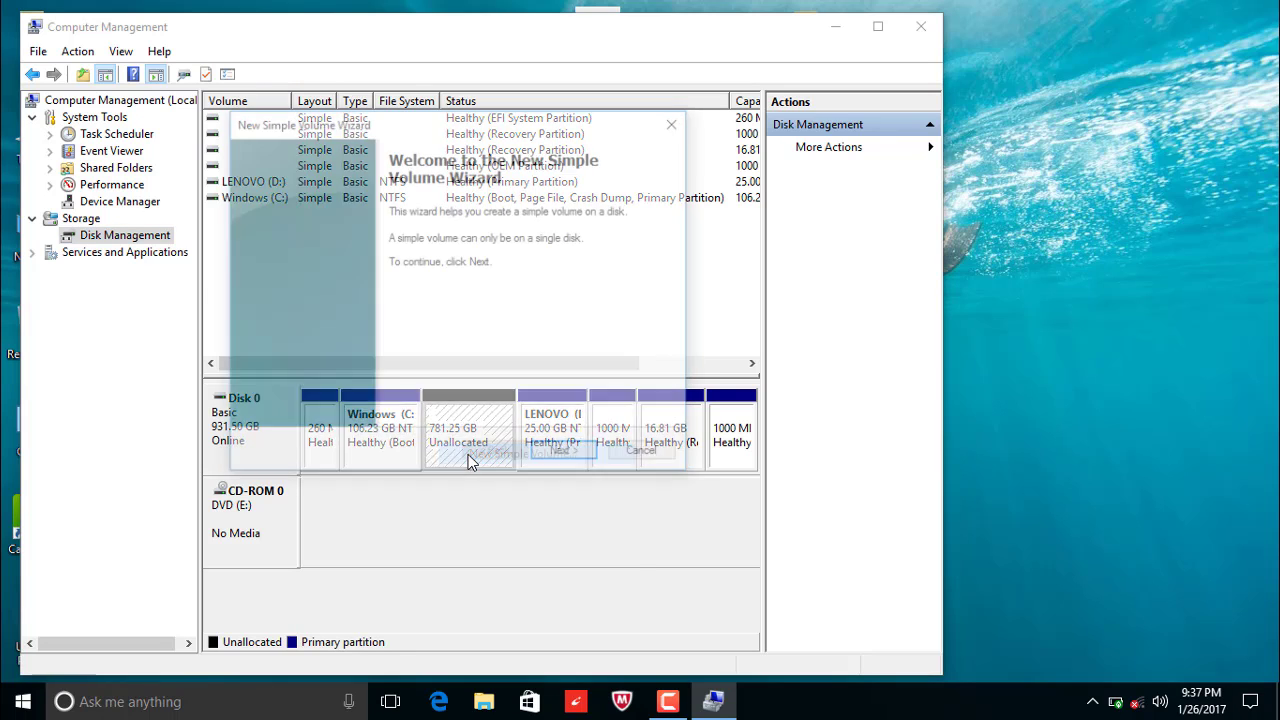
{"action": "left_click", "coordinate": [566, 455]}
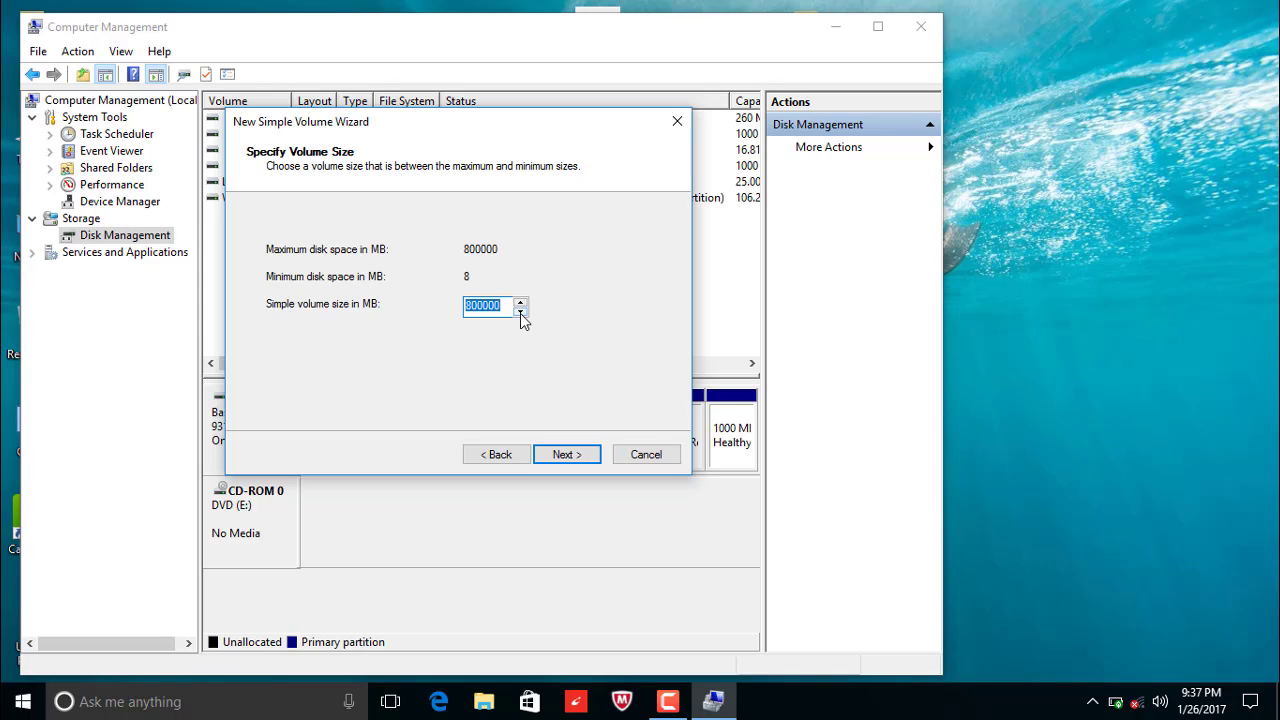
{"action": "type", "text": "500"}
{"action": "left_click", "coordinate": [565, 452]}
{"action": "left_click", "coordinate": [515, 451]}
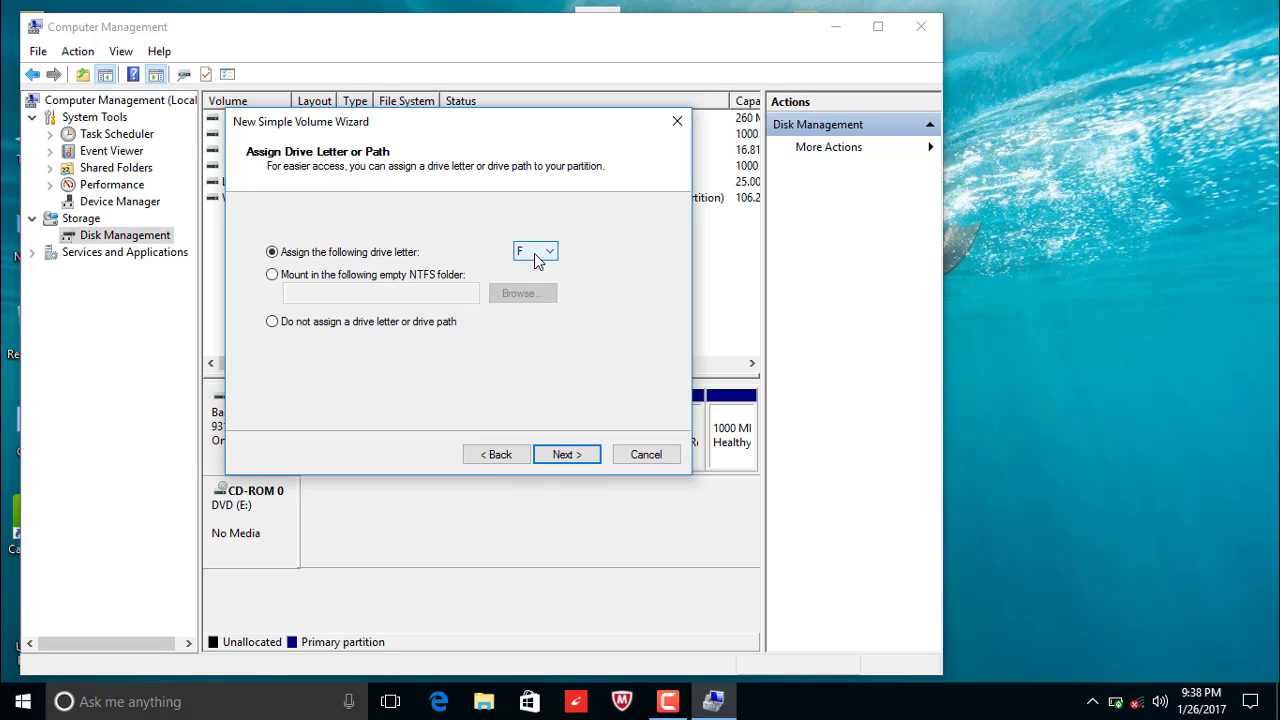
- Assign drive letter B to the new volume
{"action": "left_click", "coordinate": [534, 253]}
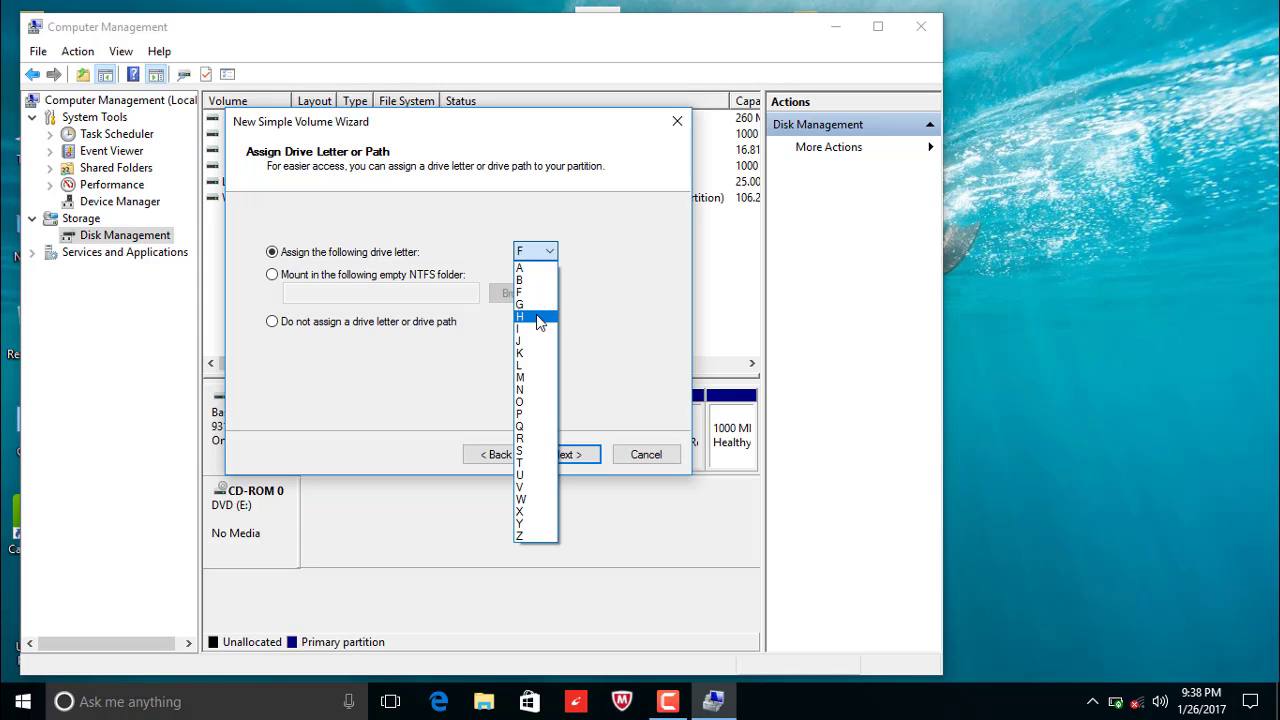
{"action": "left_click", "coordinate": [531, 282]}
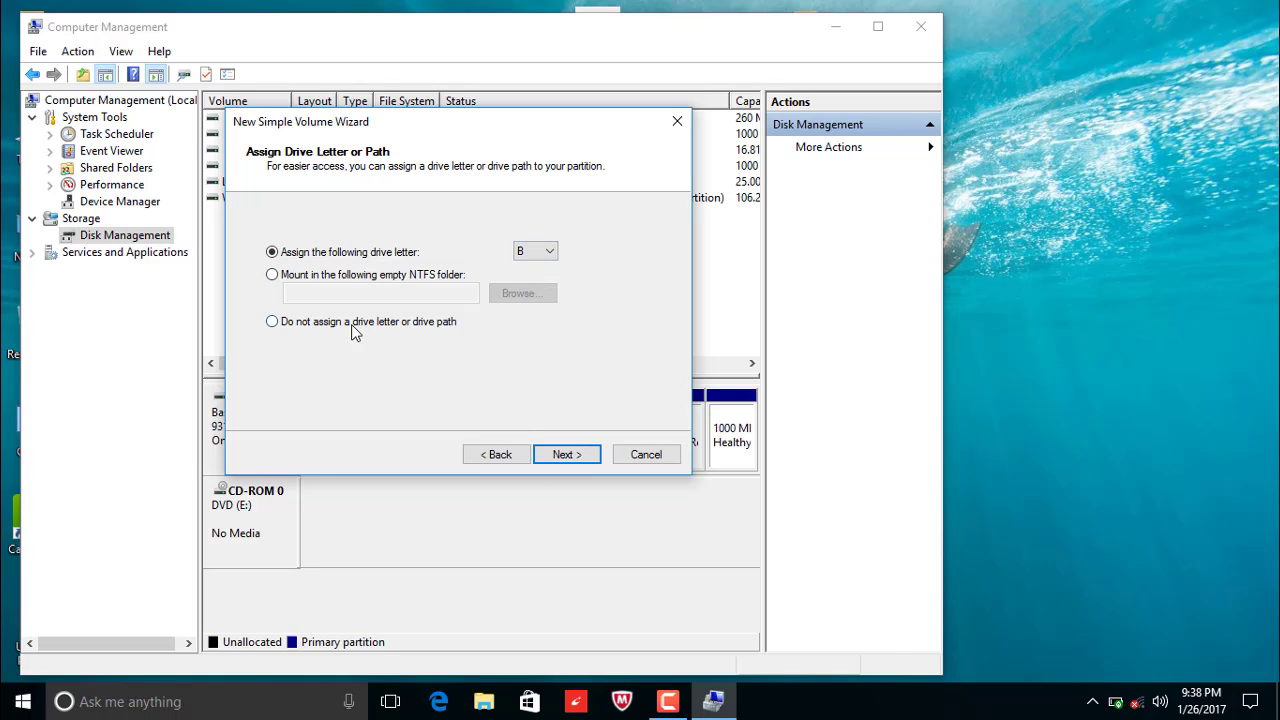
{"action": "left_click", "coordinate": [572, 452]}
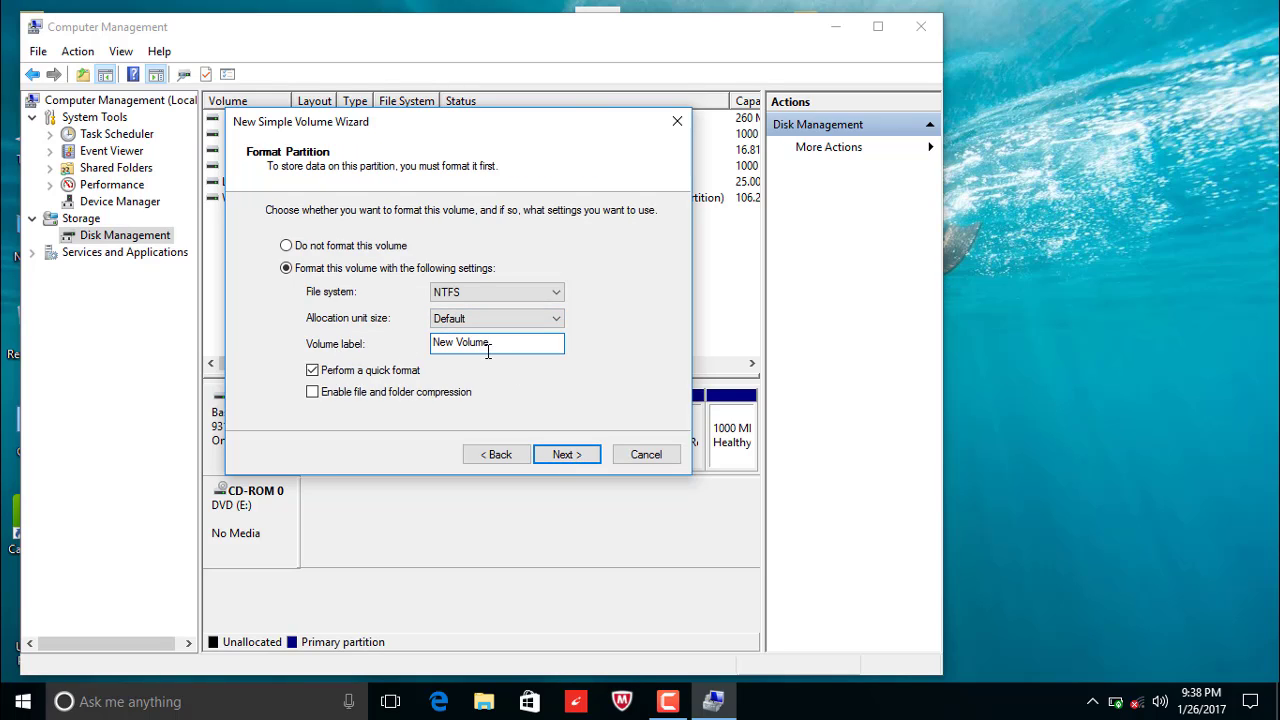
- Label the new volume ENTERTAINMENT, create it with the NTFS quick format, and check it among the drives in This PC
{"action": "left_click_drag", "start_coordinate": [488, 352], "coordinate": [398, 339]}
{"action": "type", "text": "ENTERTAINMENT"}
{"action": "left_click", "coordinate": [566, 456]}
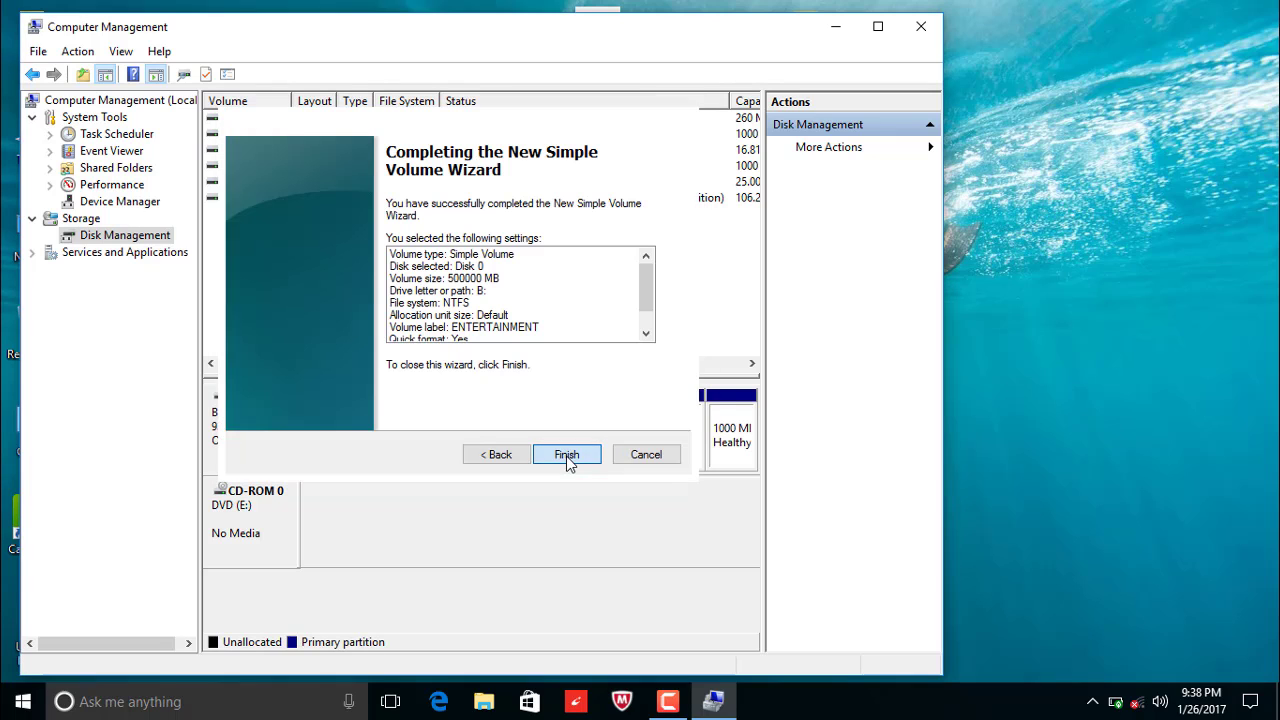
{"action": "left_click", "coordinate": [566, 456]}
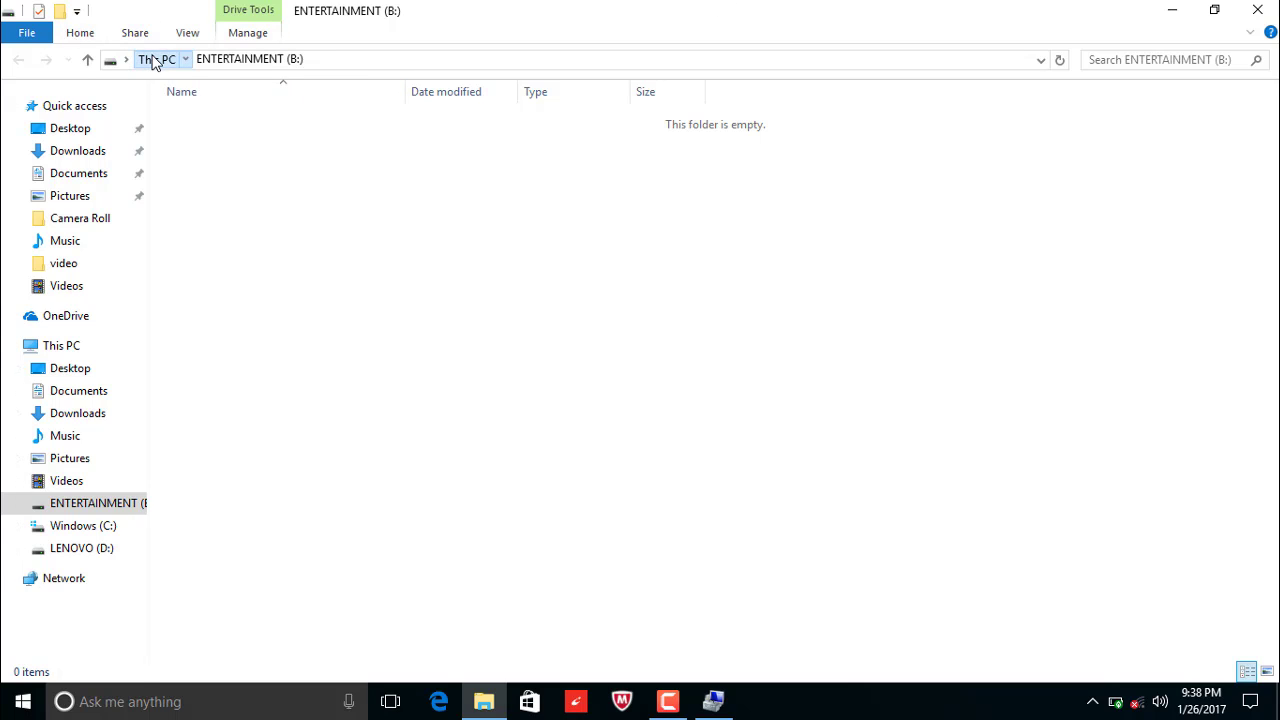
{"action": "left_click", "coordinate": [153, 59]}
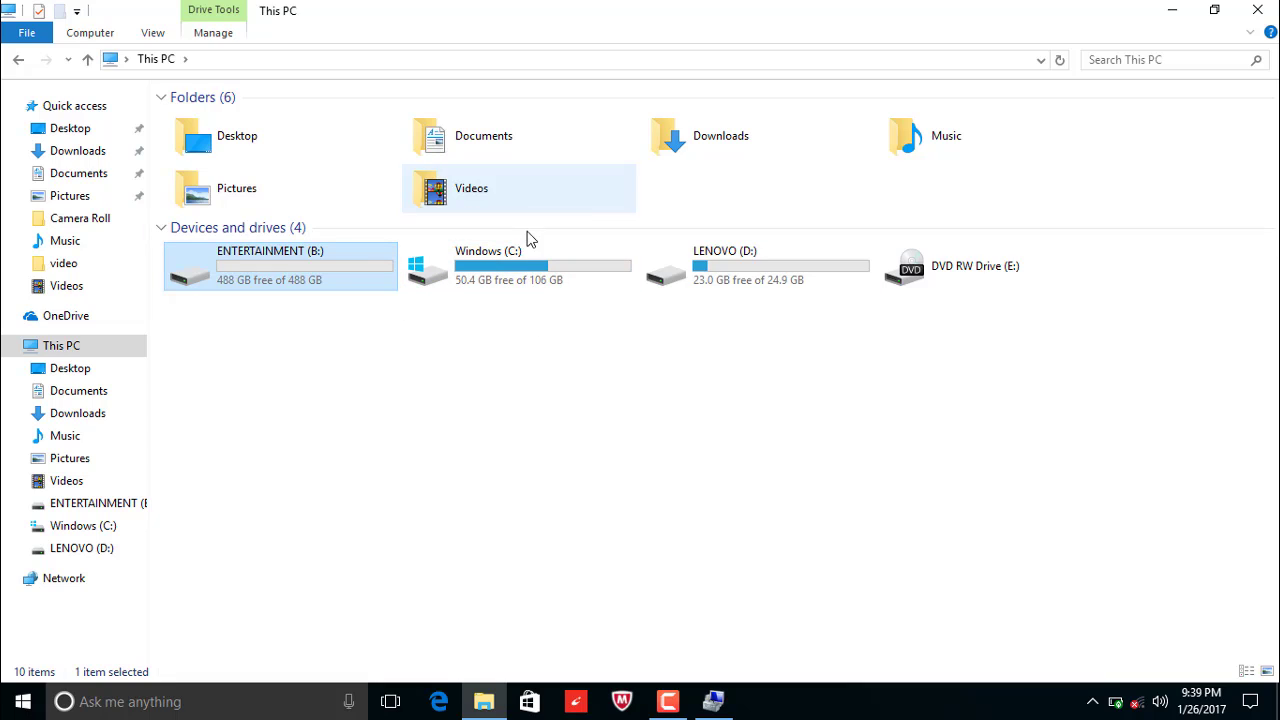
{"action": "left_click", "coordinate": [1259, 9]}
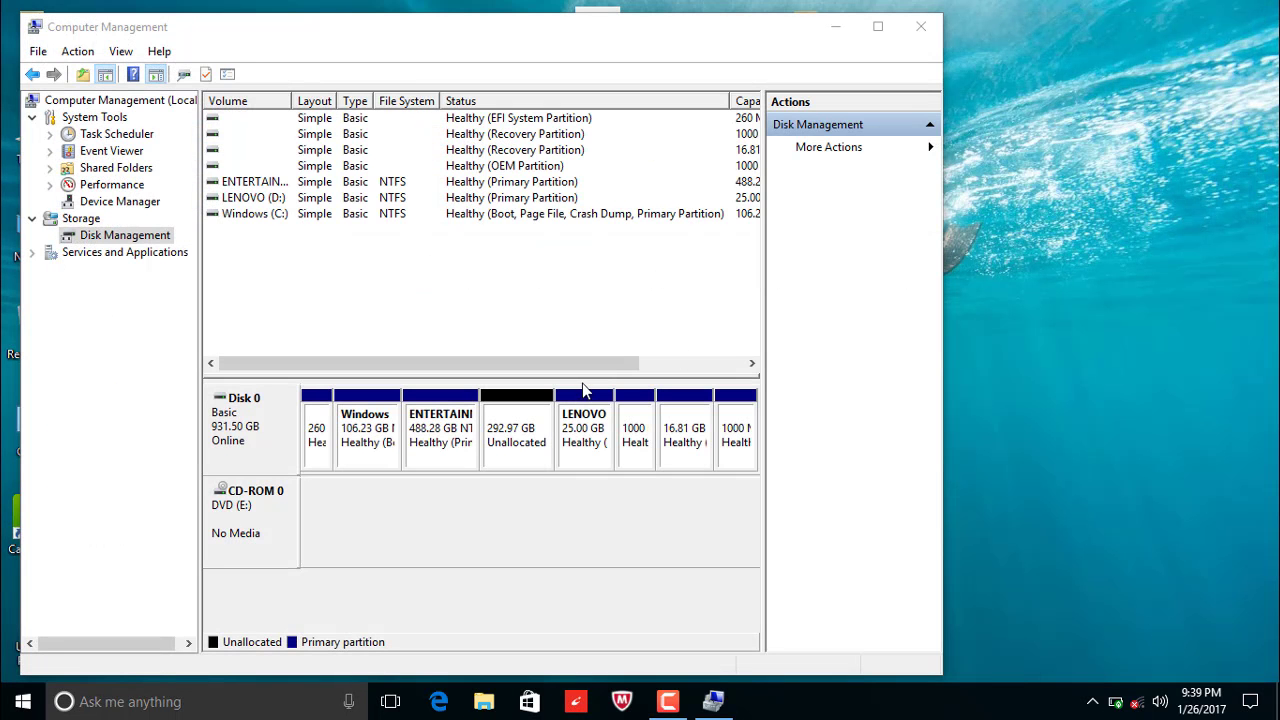
{"action": "left_click", "coordinate": [526, 440]}
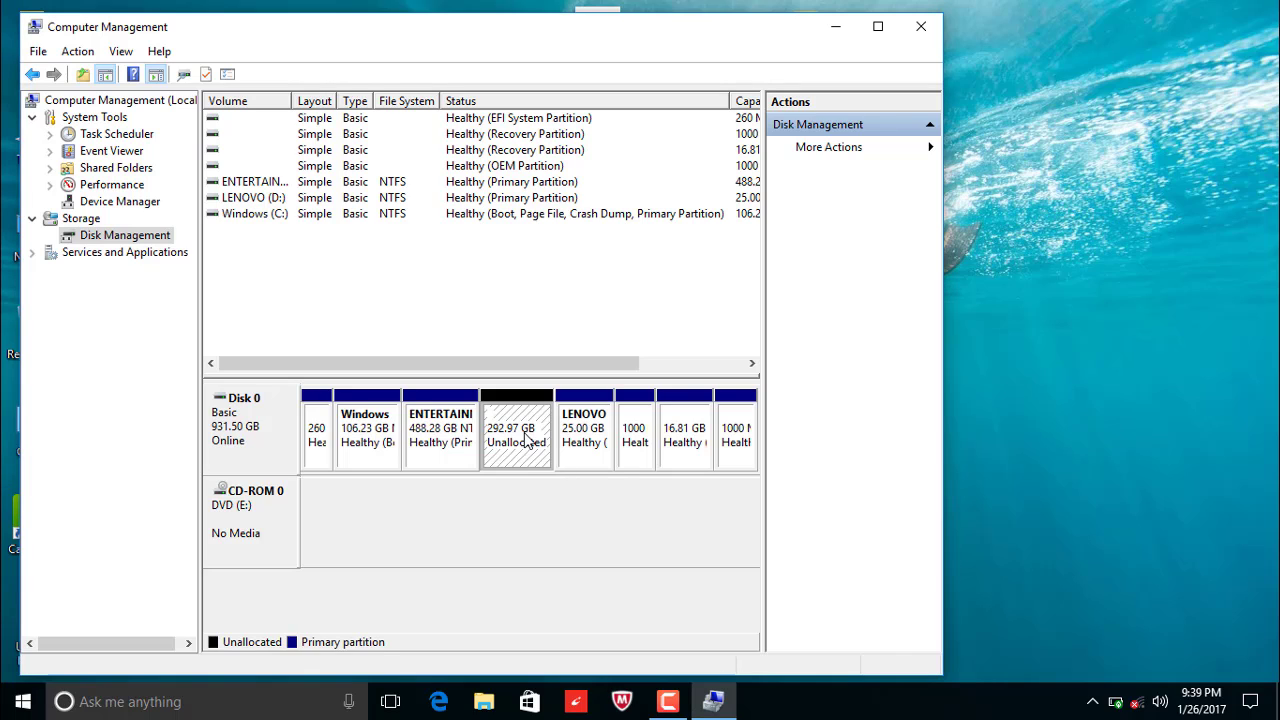
{"action": "right_click", "coordinate": [527, 440]}
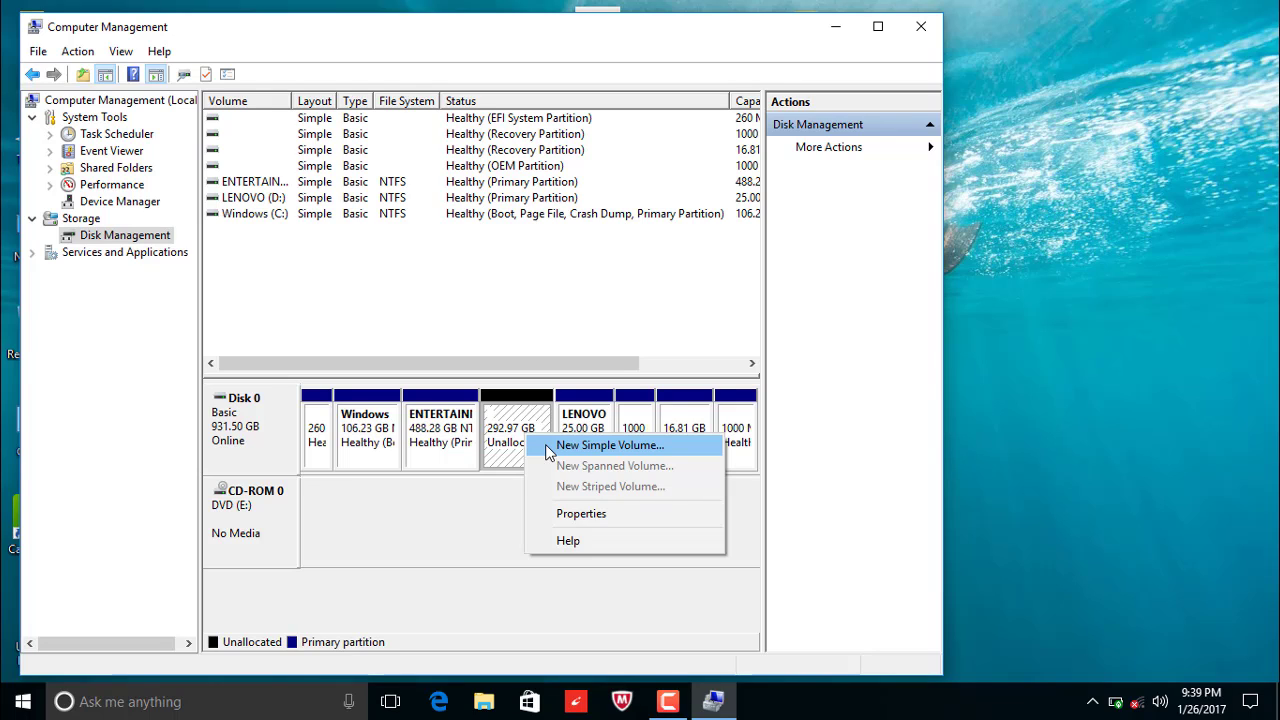
{"action": "left_click", "coordinate": [453, 450]}
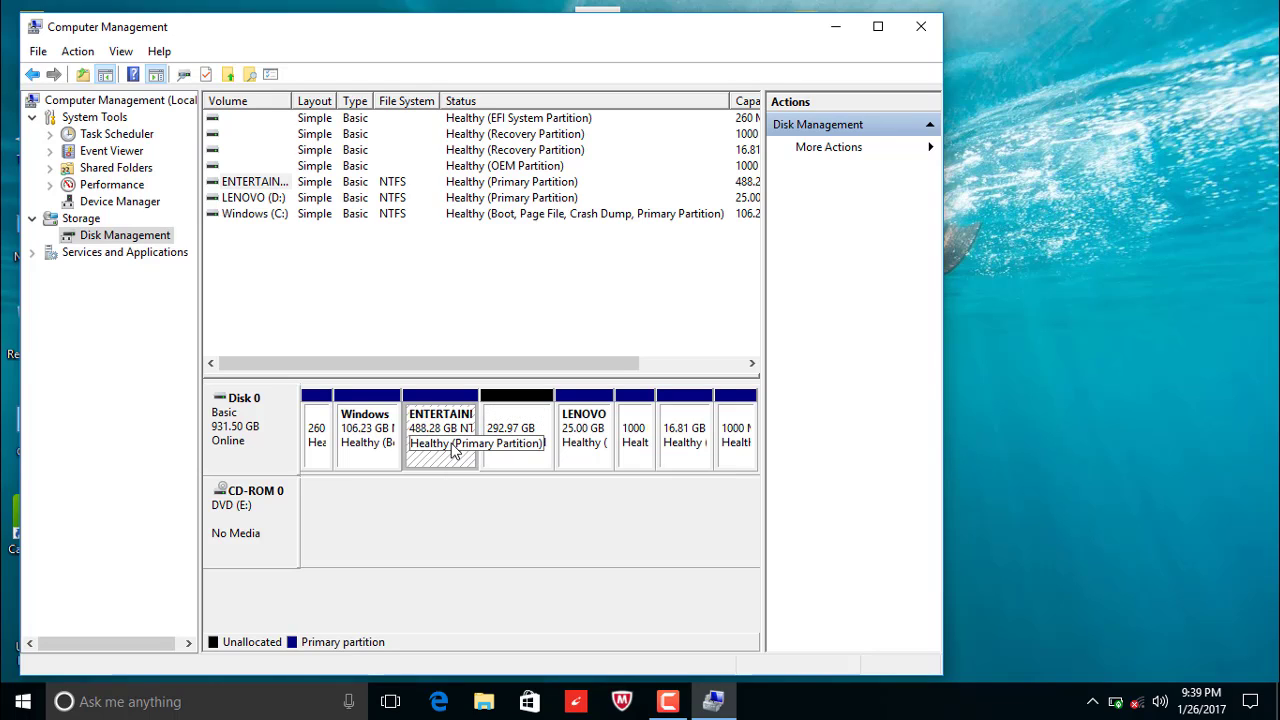
{"action": "left_click", "coordinate": [507, 450]}
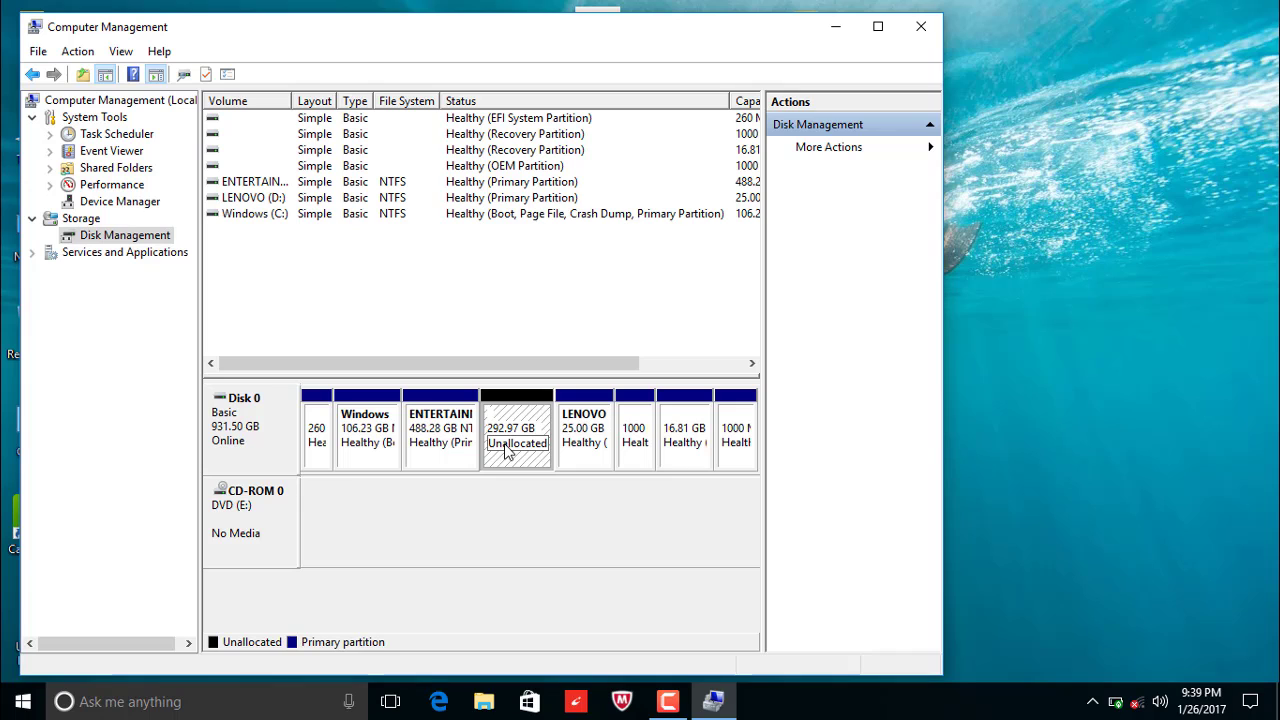
{"action": "right_click", "coordinate": [507, 450]}
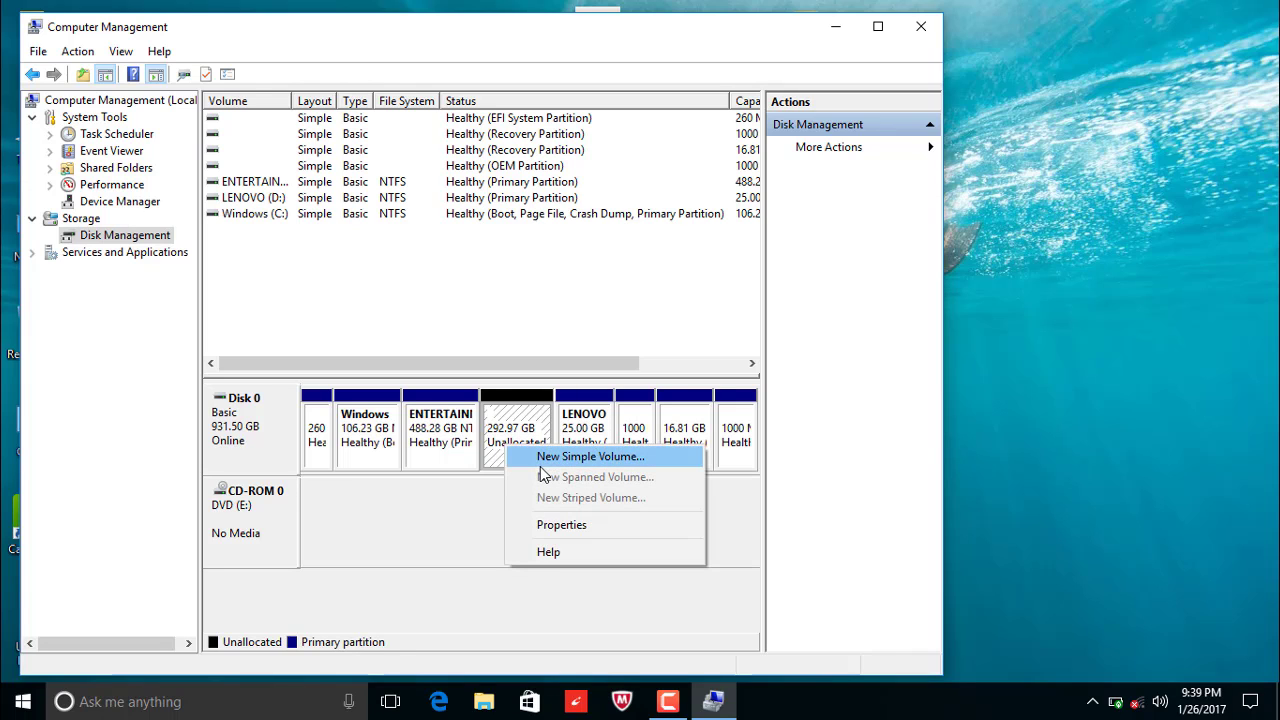
{"action": "left_click", "coordinate": [540, 457]}
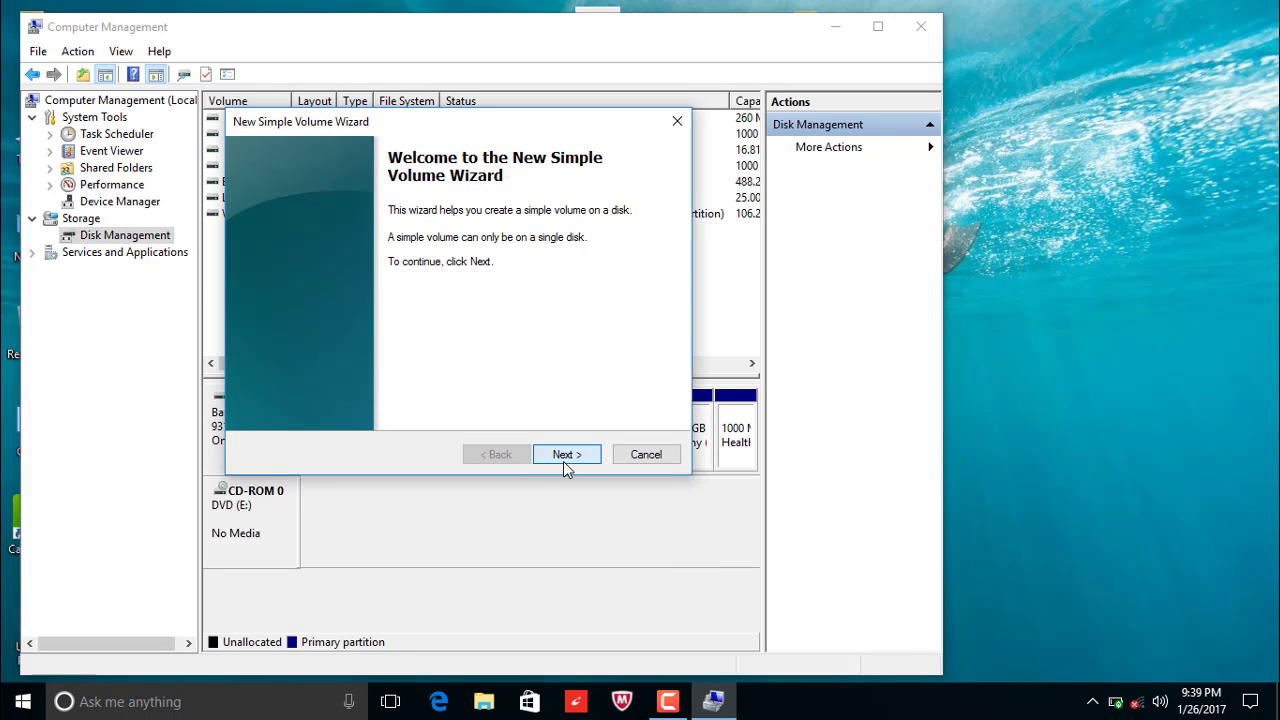
{"action": "left_click", "coordinate": [563, 455]}
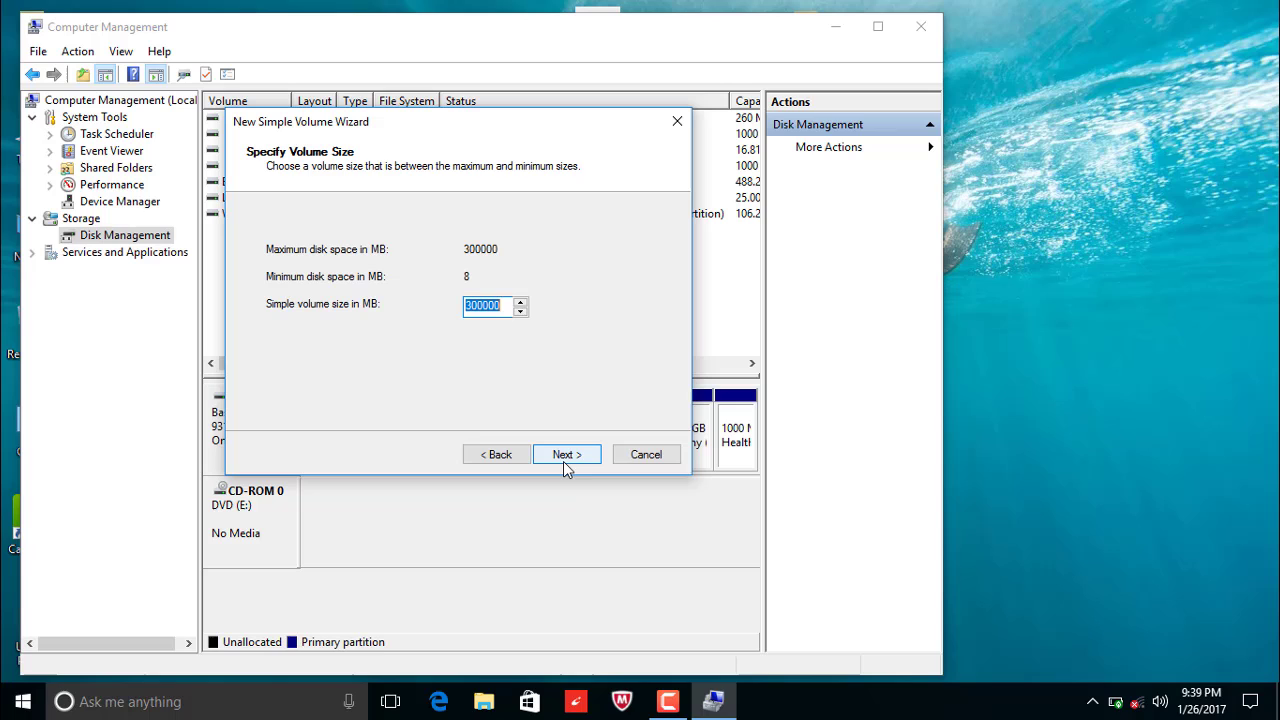
{"action": "left_click", "coordinate": [676, 122]}
- Extend the ENTERTAINMENT volume by the remaining 300000 MB of unallocated space on Disk 0
{"action": "left_click", "coordinate": [416, 461]}
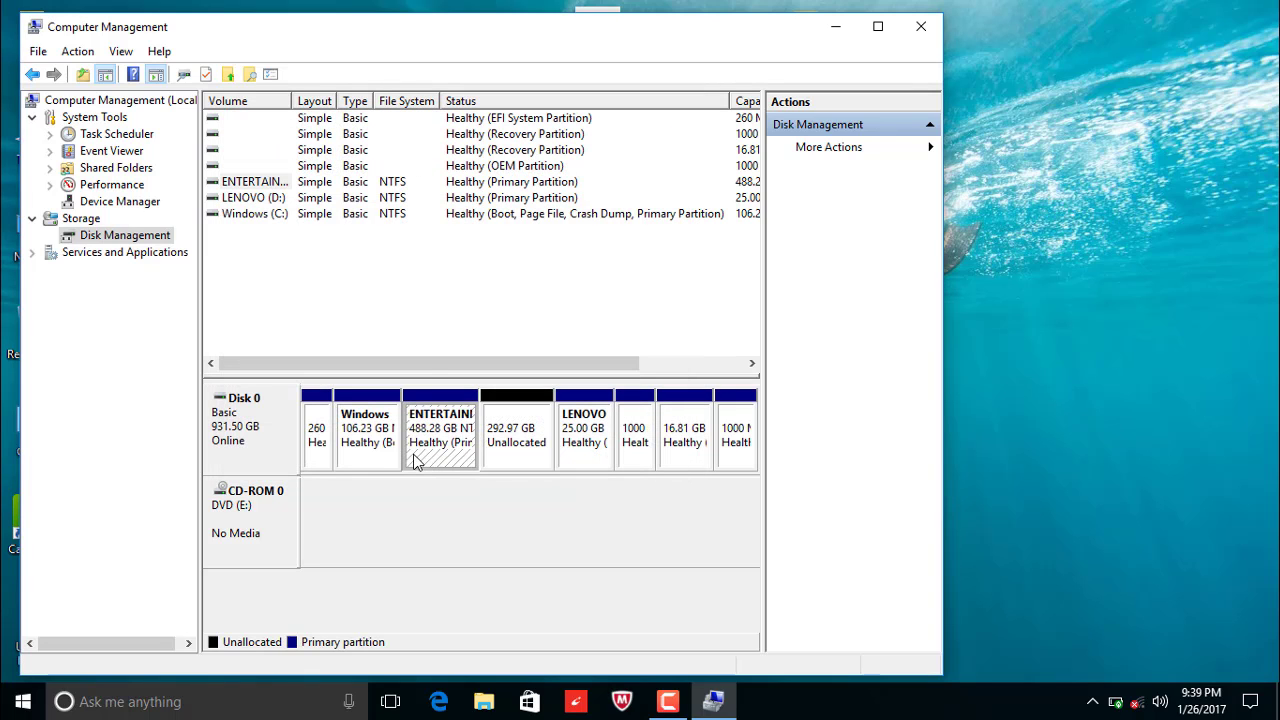
{"action": "right_click", "coordinate": [416, 460]}
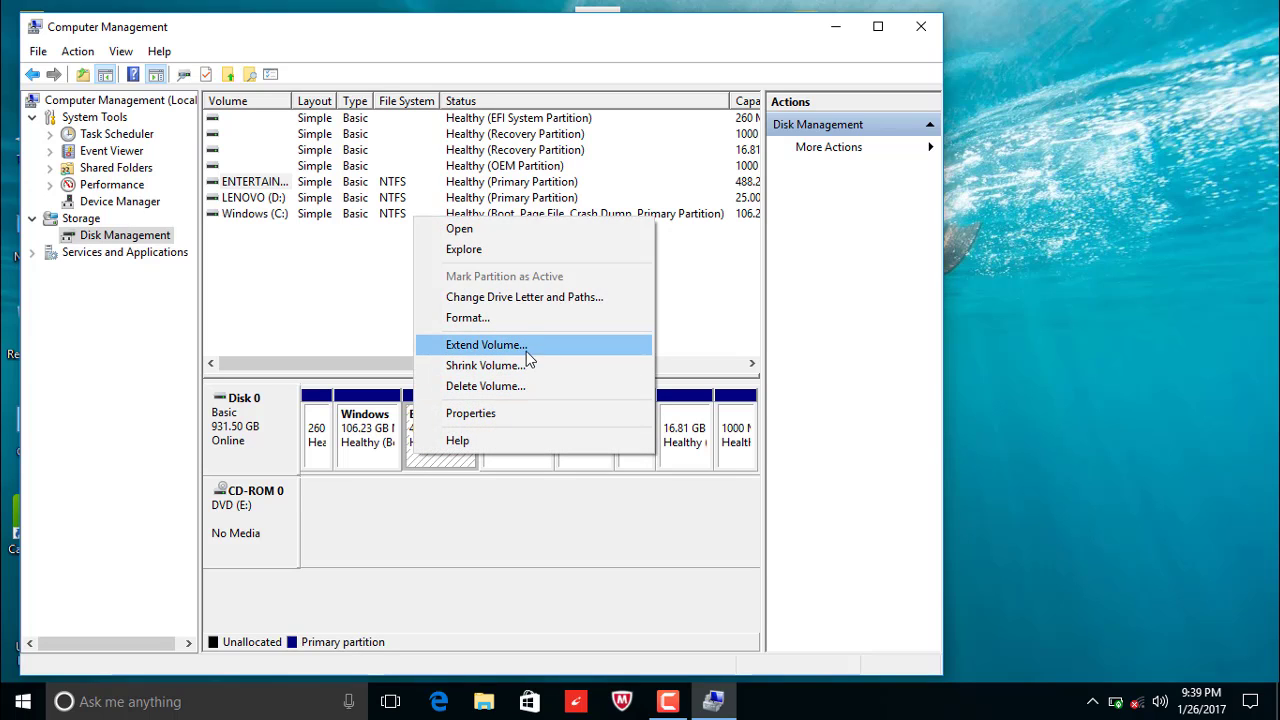
{"action": "left_click", "coordinate": [520, 350]}
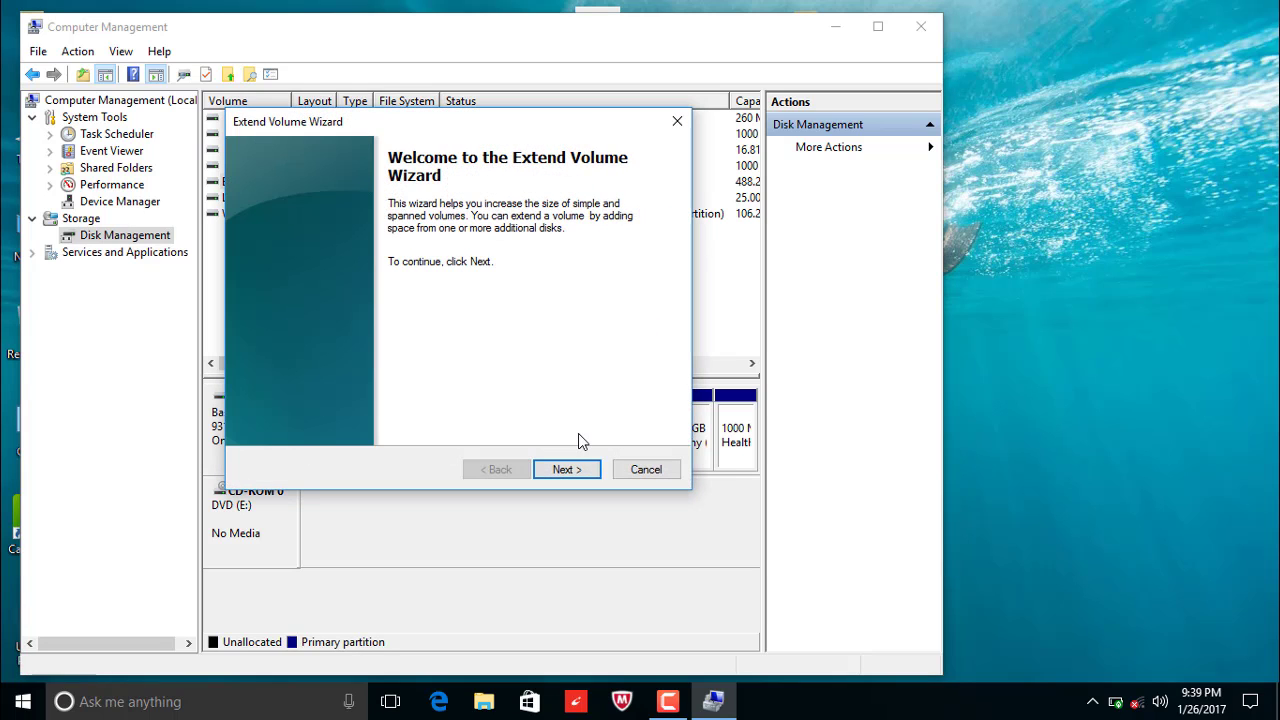
{"action": "left_click", "coordinate": [579, 465]}
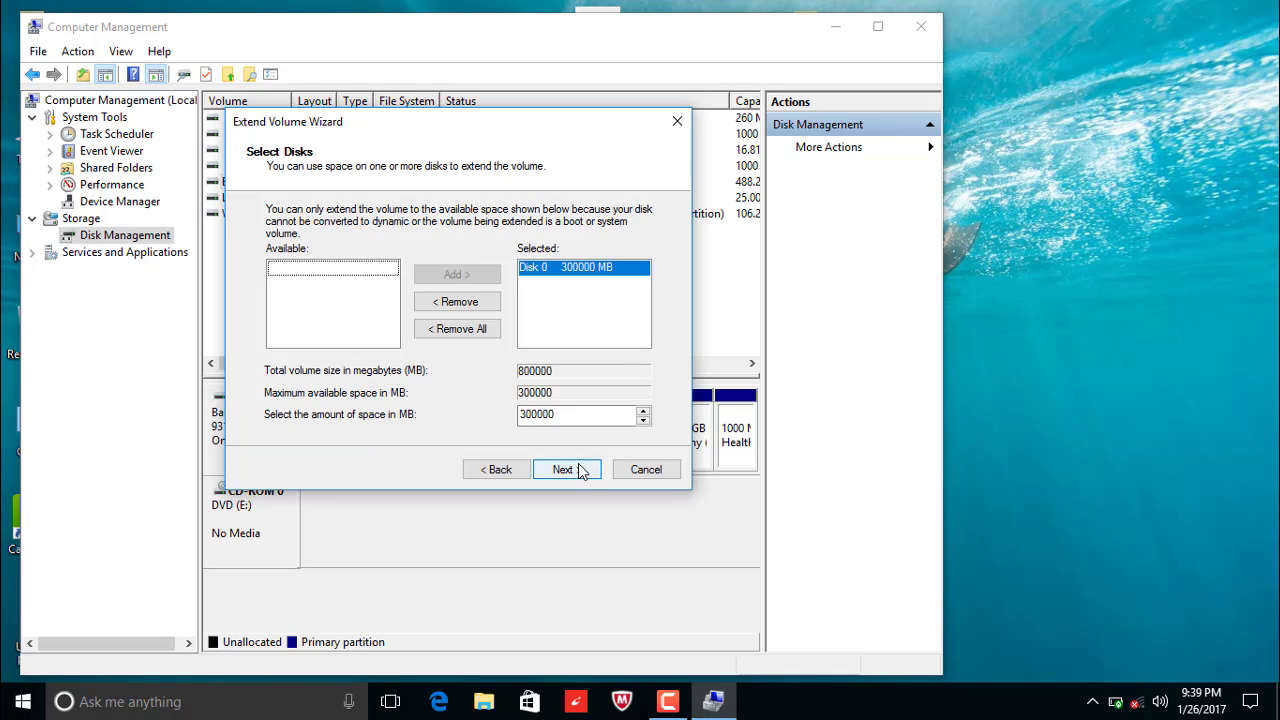
{"action": "left_click", "coordinate": [580, 471]}
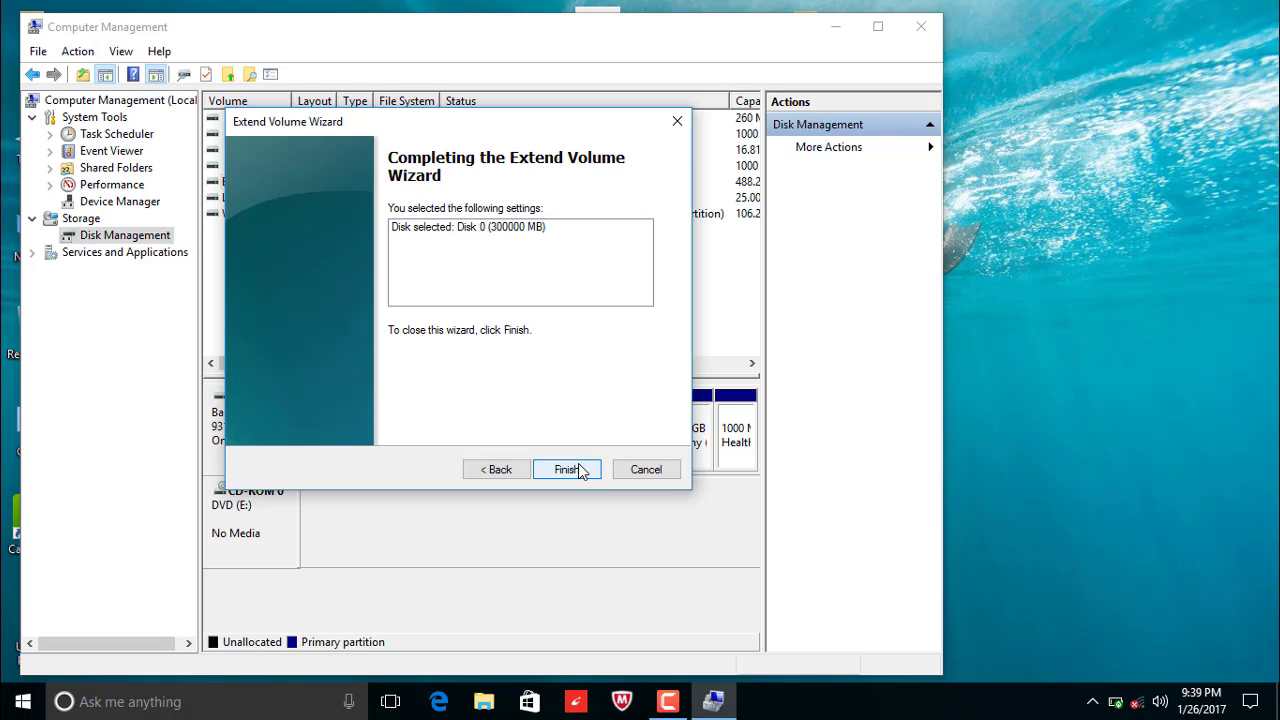
{"action": "left_click", "coordinate": [580, 471]}
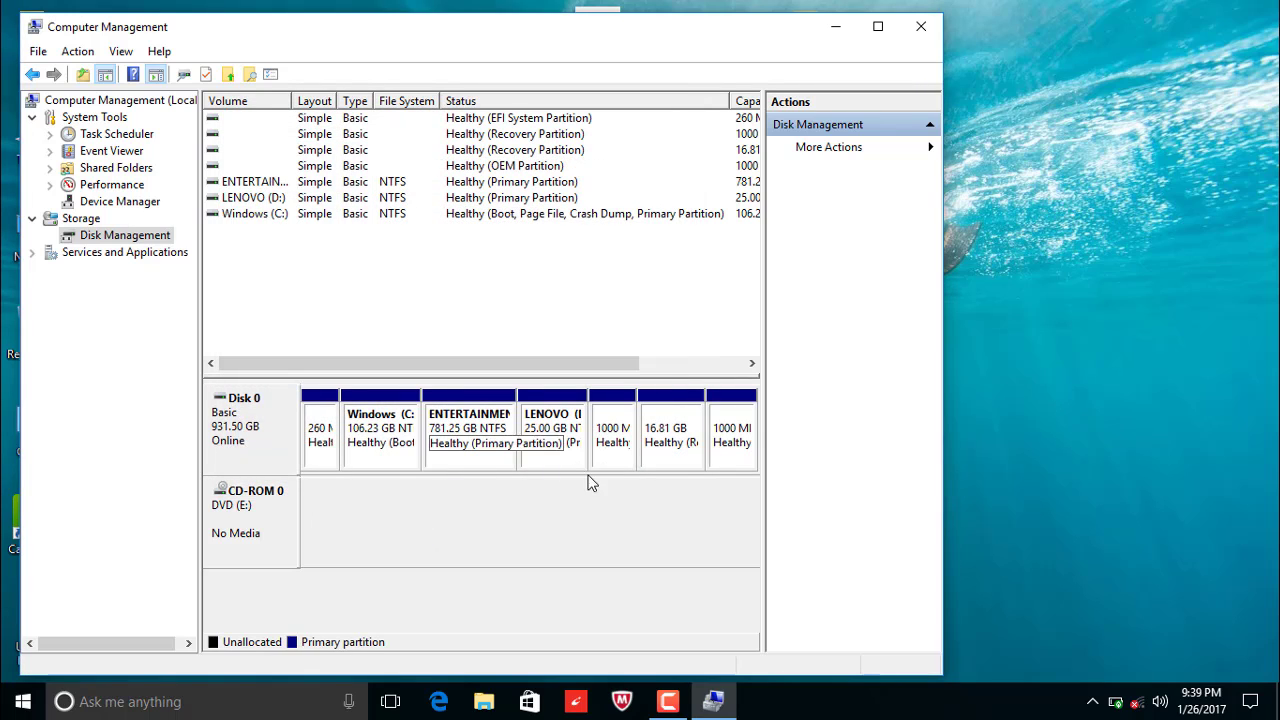
- Check the capacity of the extended ENTERTAINMENT (B:) drive in This PC
{"action": "left_click", "coordinate": [835, 26]}
{"action": "double_click", "coordinate": [35, 130]}
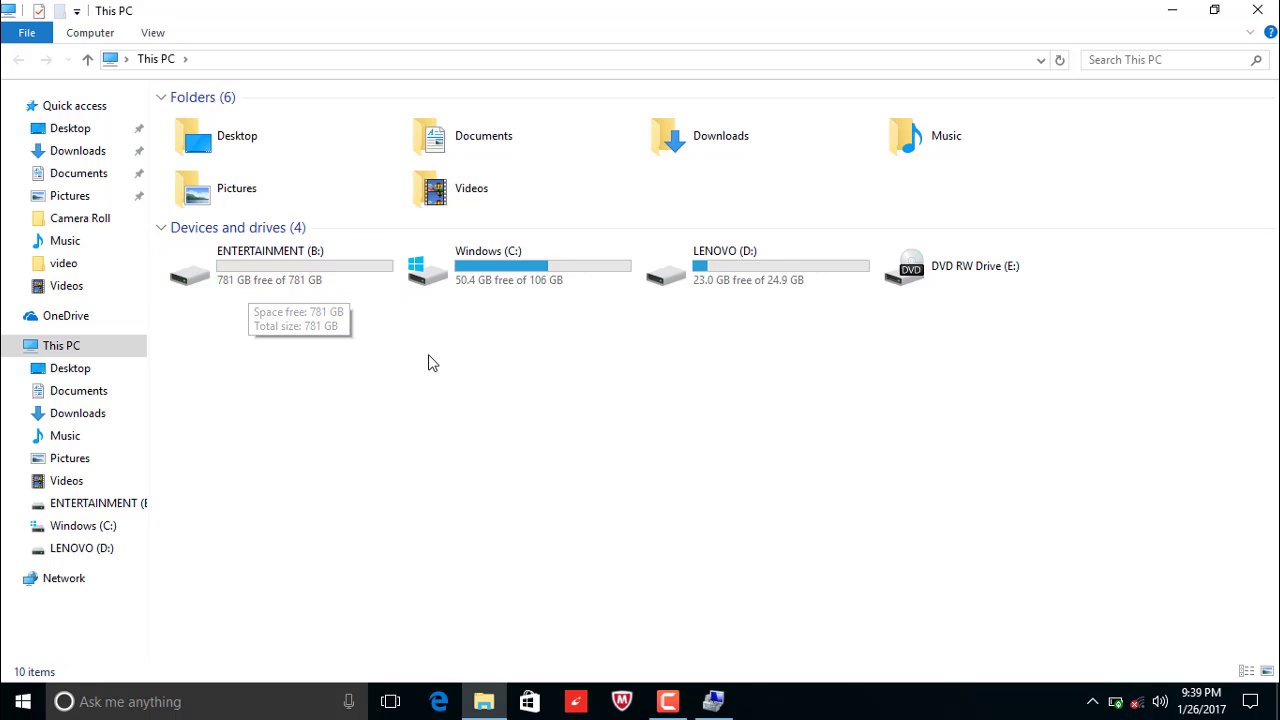
{"action": "left_click", "coordinate": [1259, 10]}
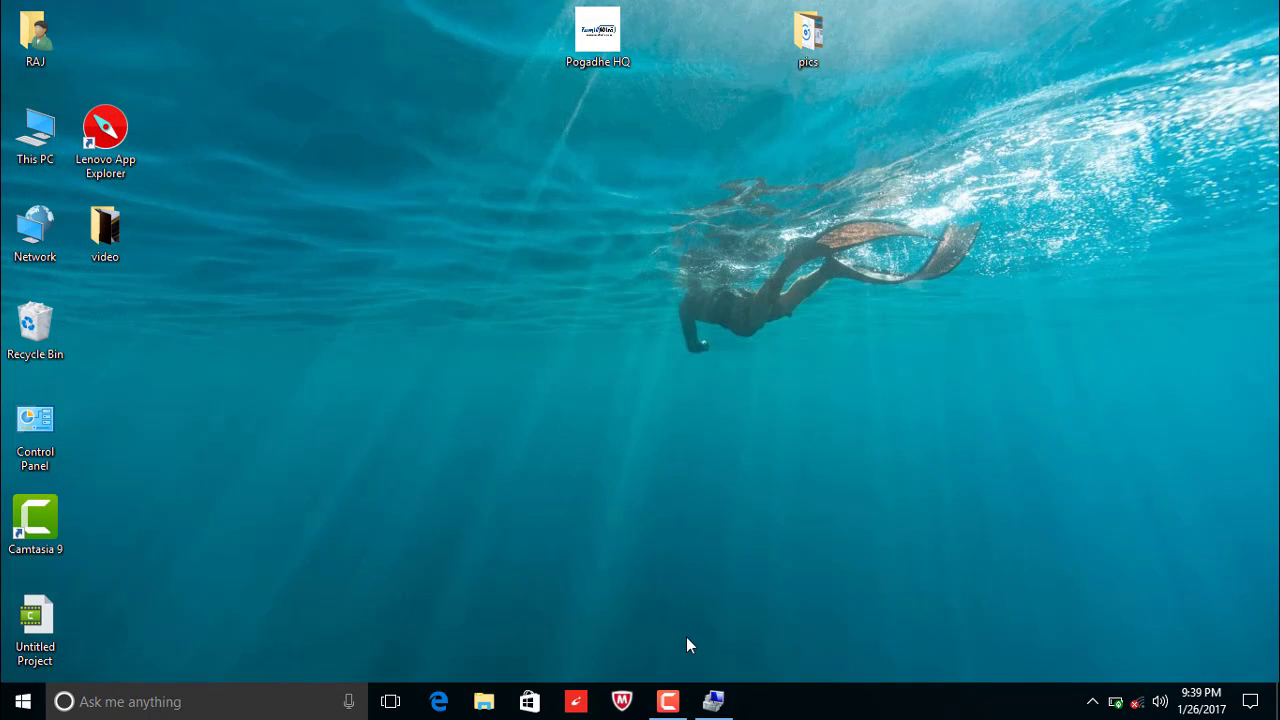
- Shrink the ENTERTAINMENT (B:) volume on Disk 0 by 300000 MB in Computer Management
{"action": "left_click", "coordinate": [713, 700]}
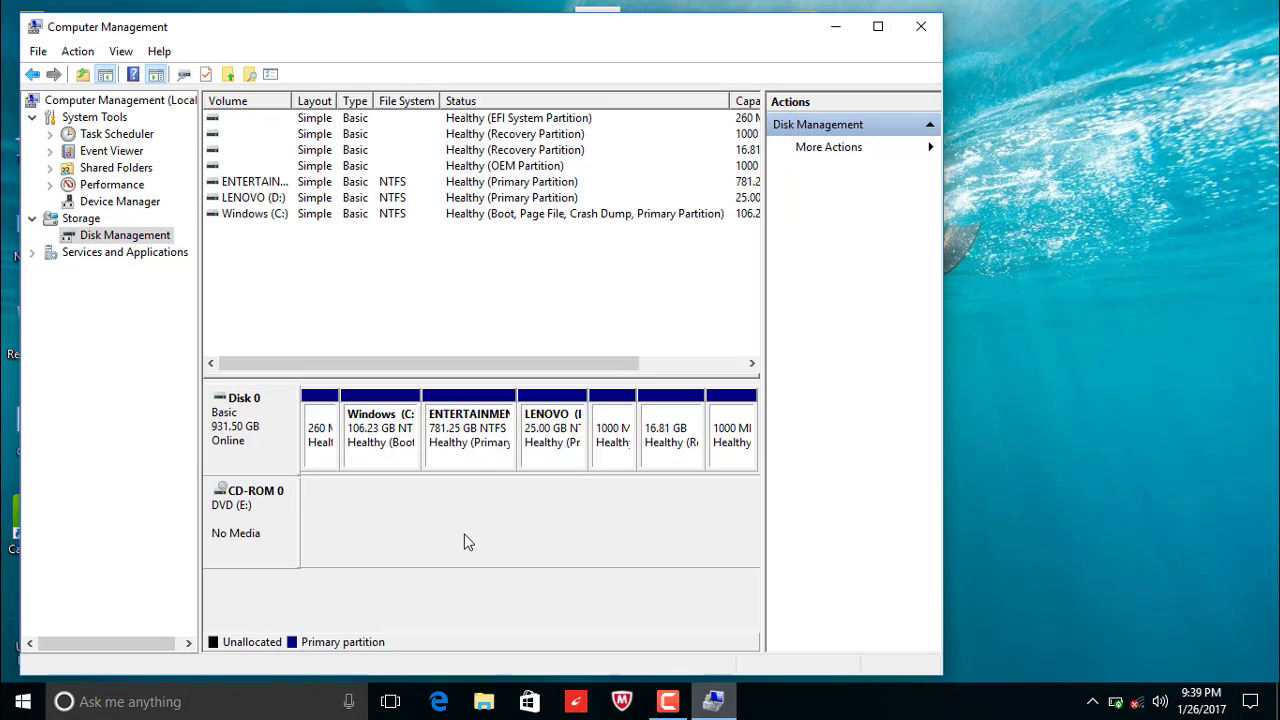
{"action": "right_click", "coordinate": [462, 460]}
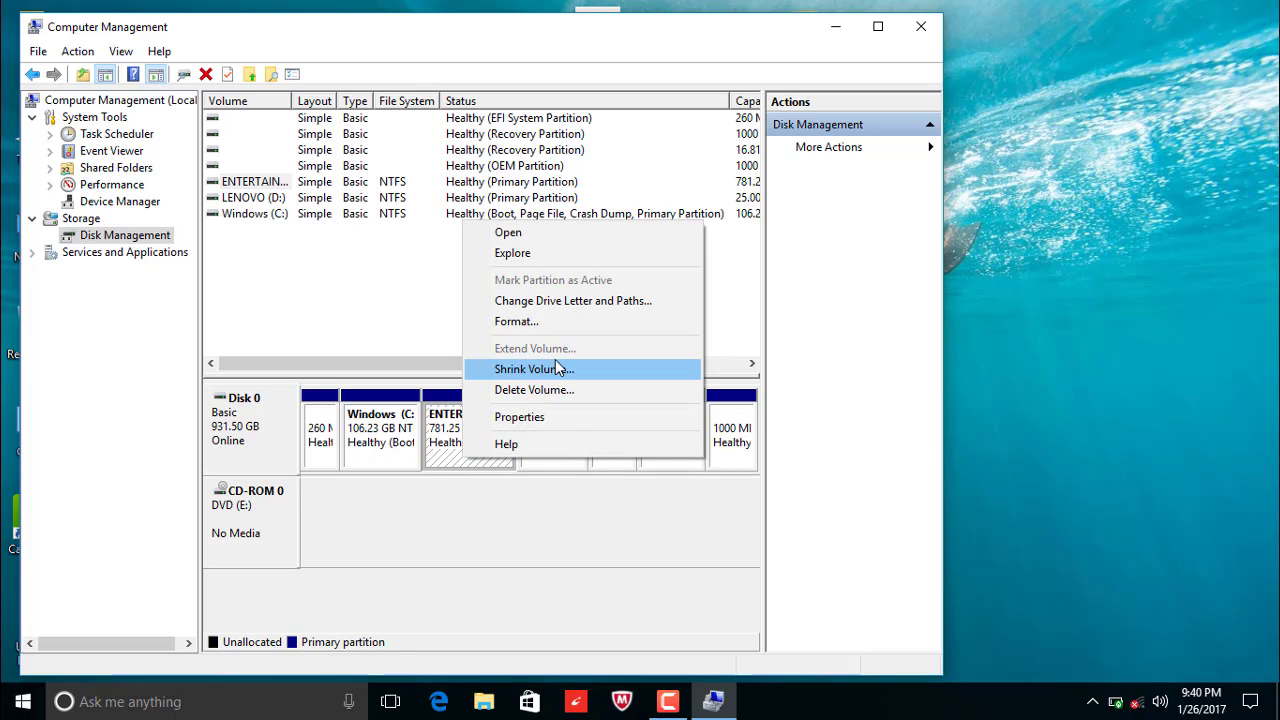
{"action": "left_click", "coordinate": [555, 362]}
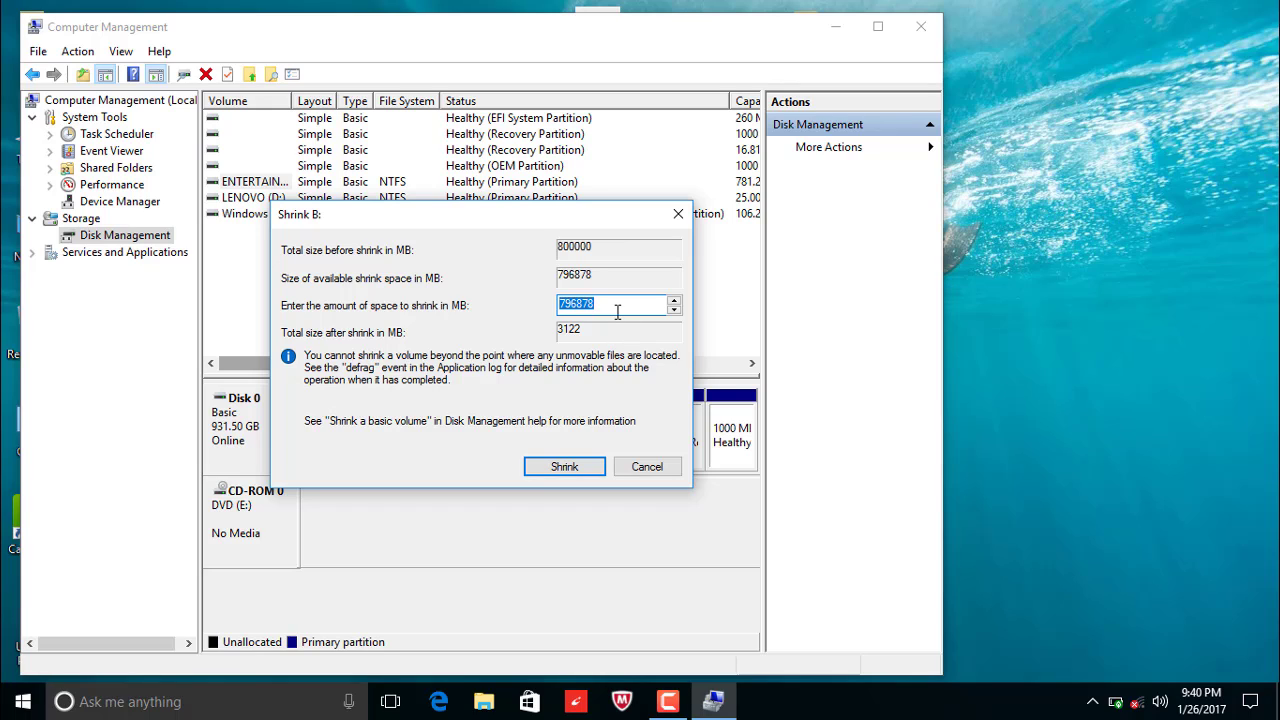
{"action": "type", "text": "300000"}
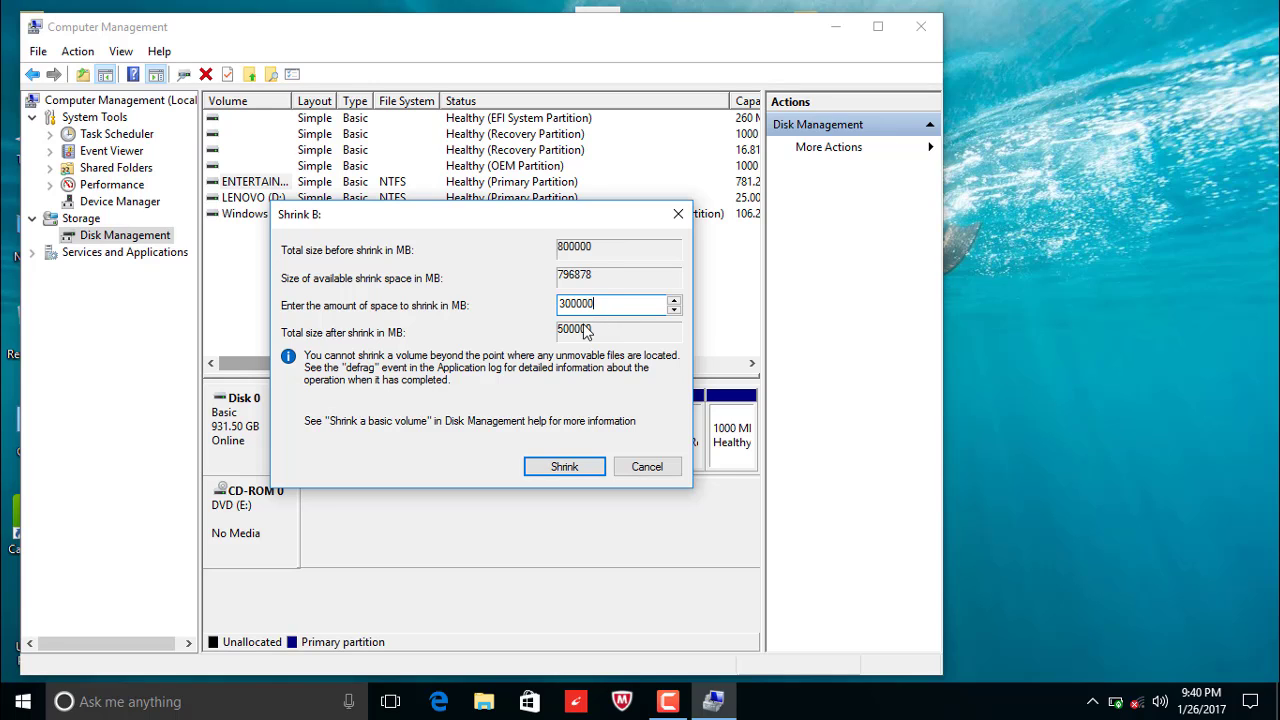
{"action": "left_click", "coordinate": [562, 467]}
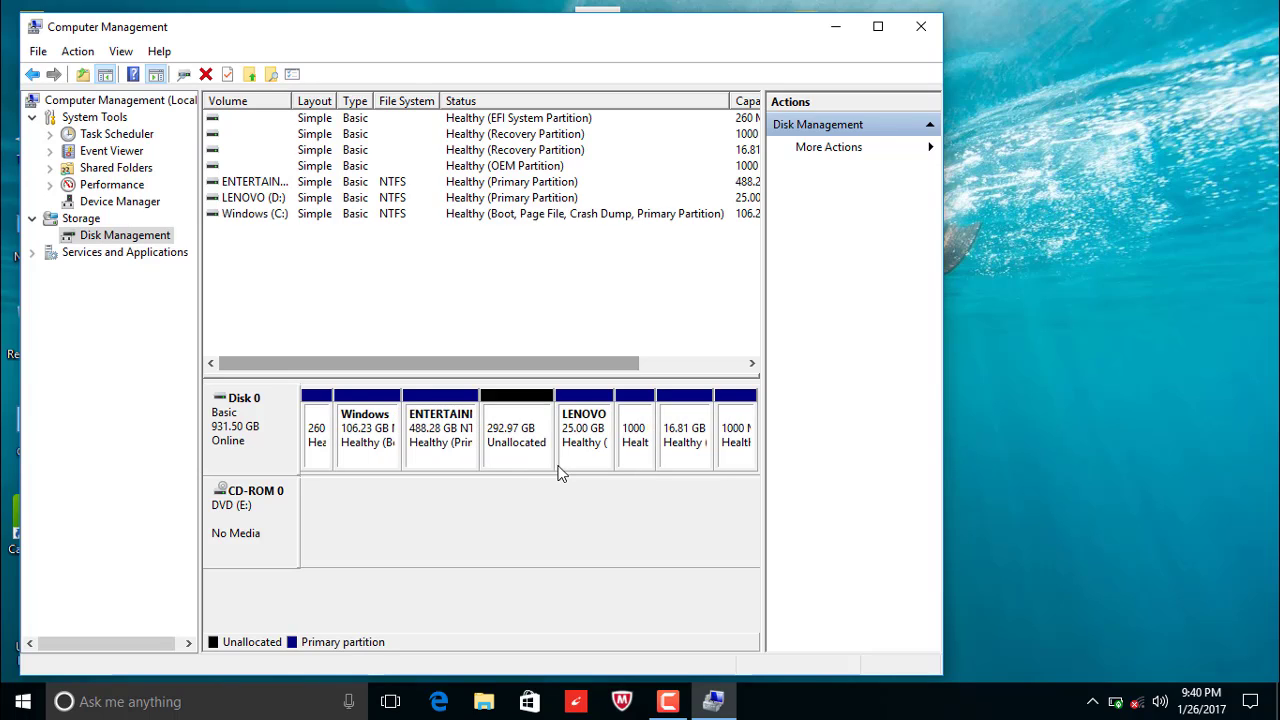
- Start a new simple volume in the unallocated space beside ENTERTAINMENT and assign it drive letter A
{"action": "left_click", "coordinate": [518, 410]}
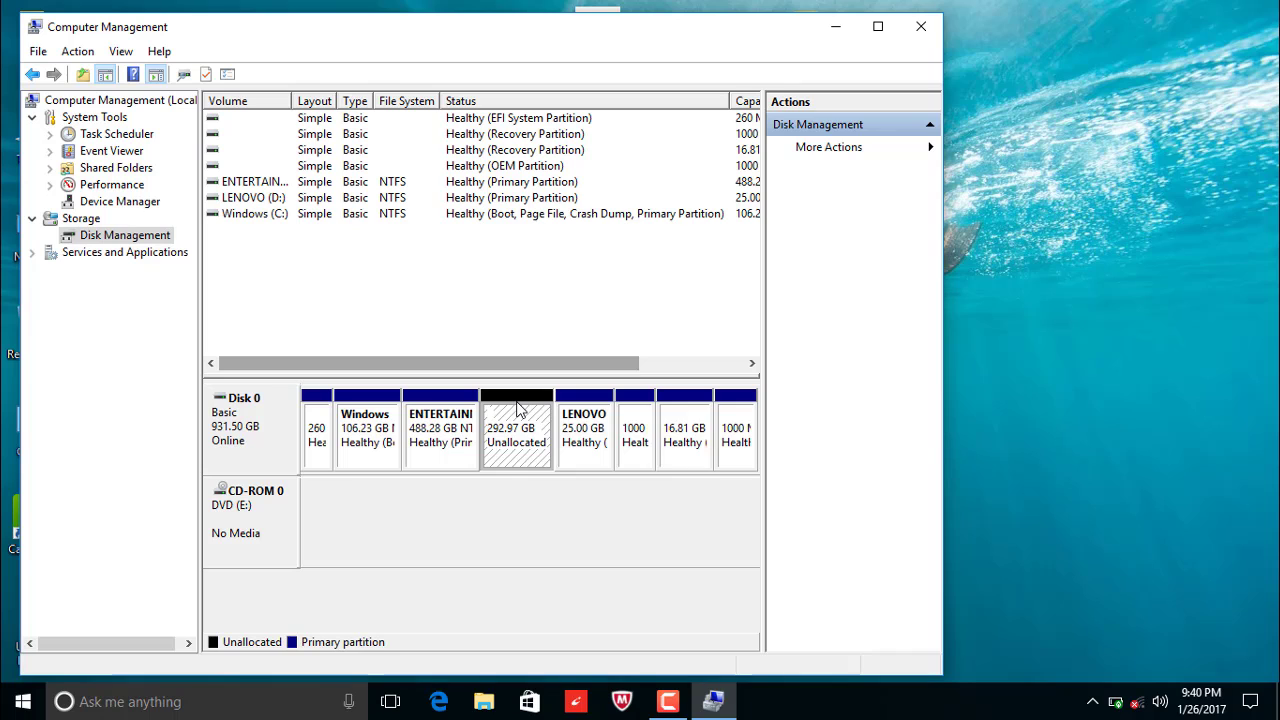
{"action": "right_click", "coordinate": [517, 402]}
{"action": "left_click", "coordinate": [553, 414]}
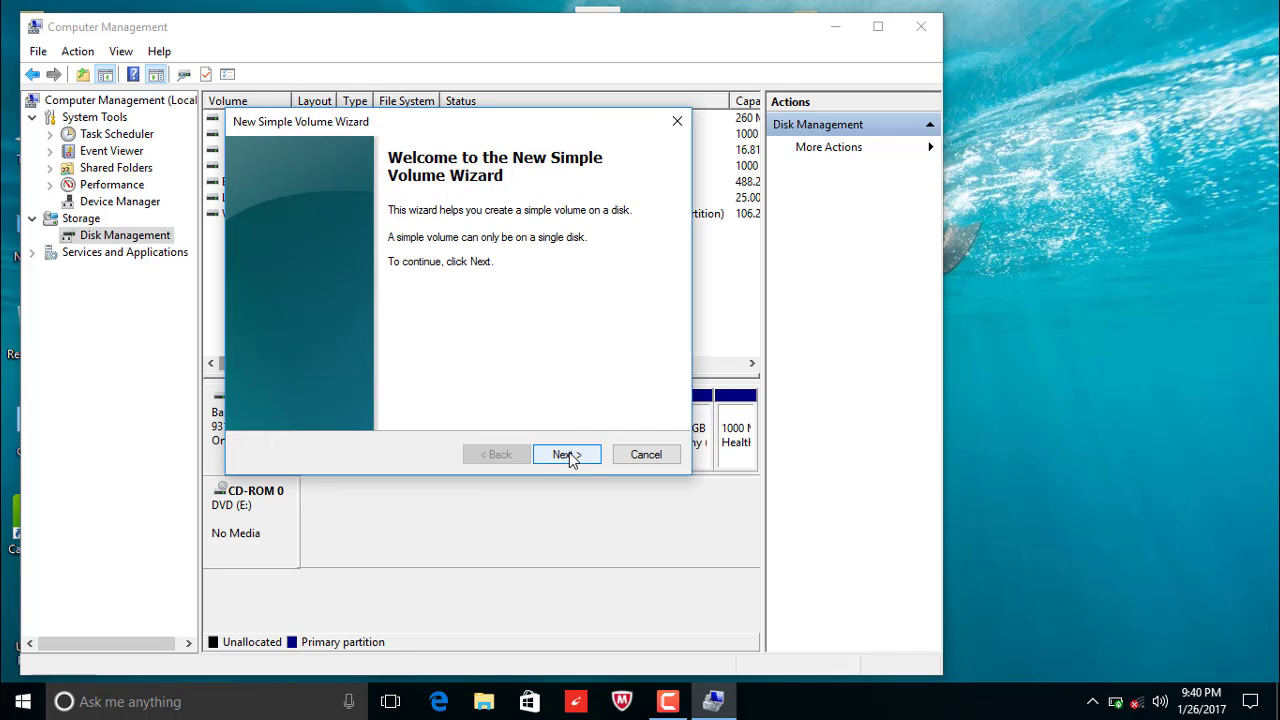
{"action": "left_click", "coordinate": [567, 454]}
{"action": "left_click", "coordinate": [567, 454]}
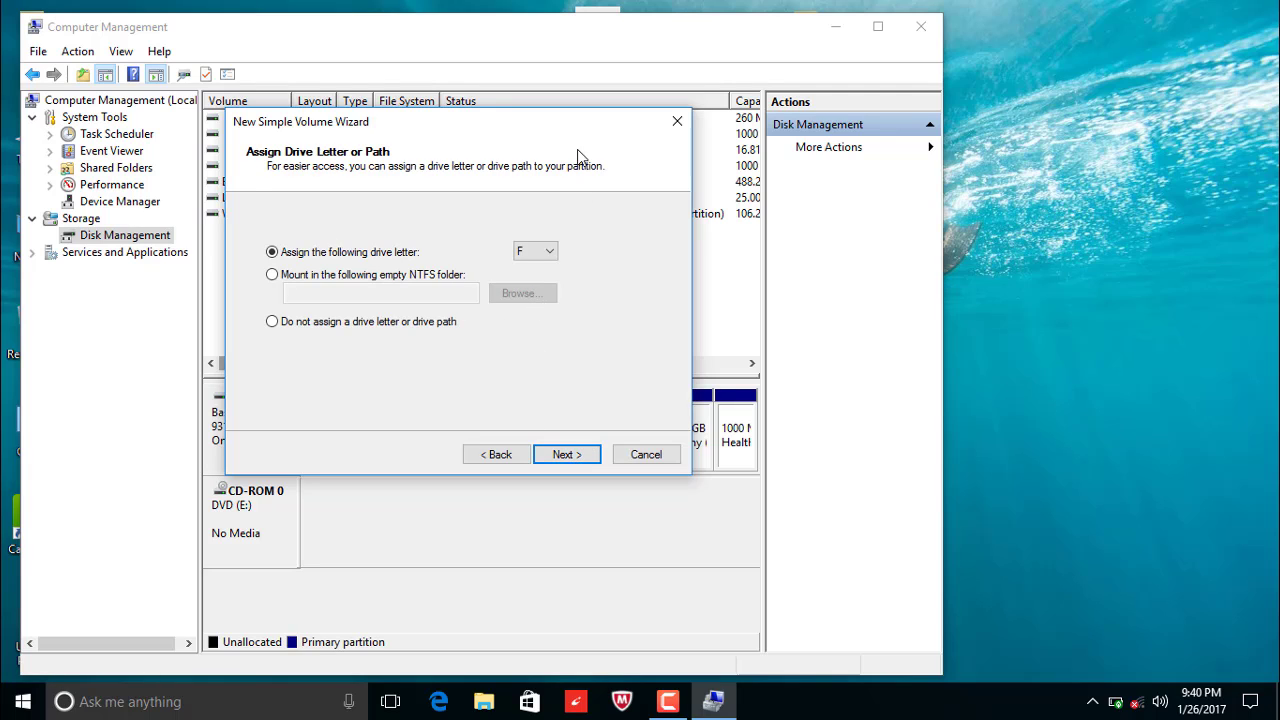
{"action": "left_click", "coordinate": [544, 250]}
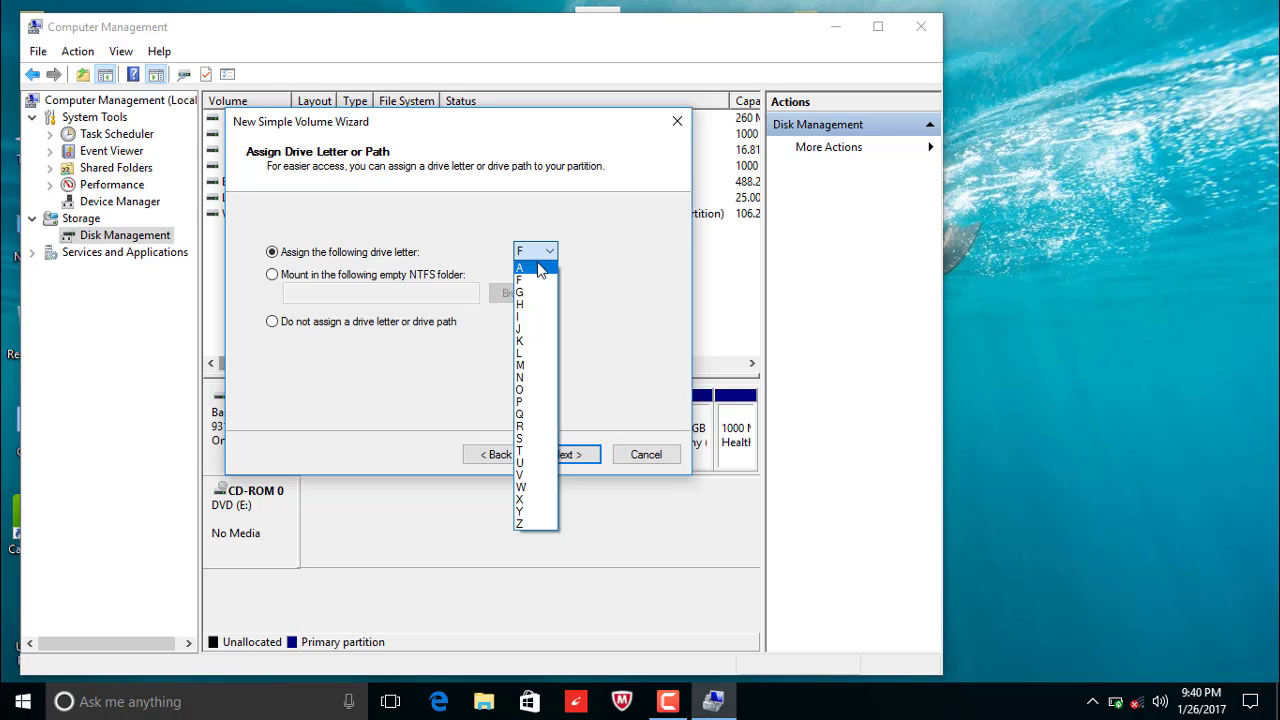
{"action": "left_click", "coordinate": [539, 267]}
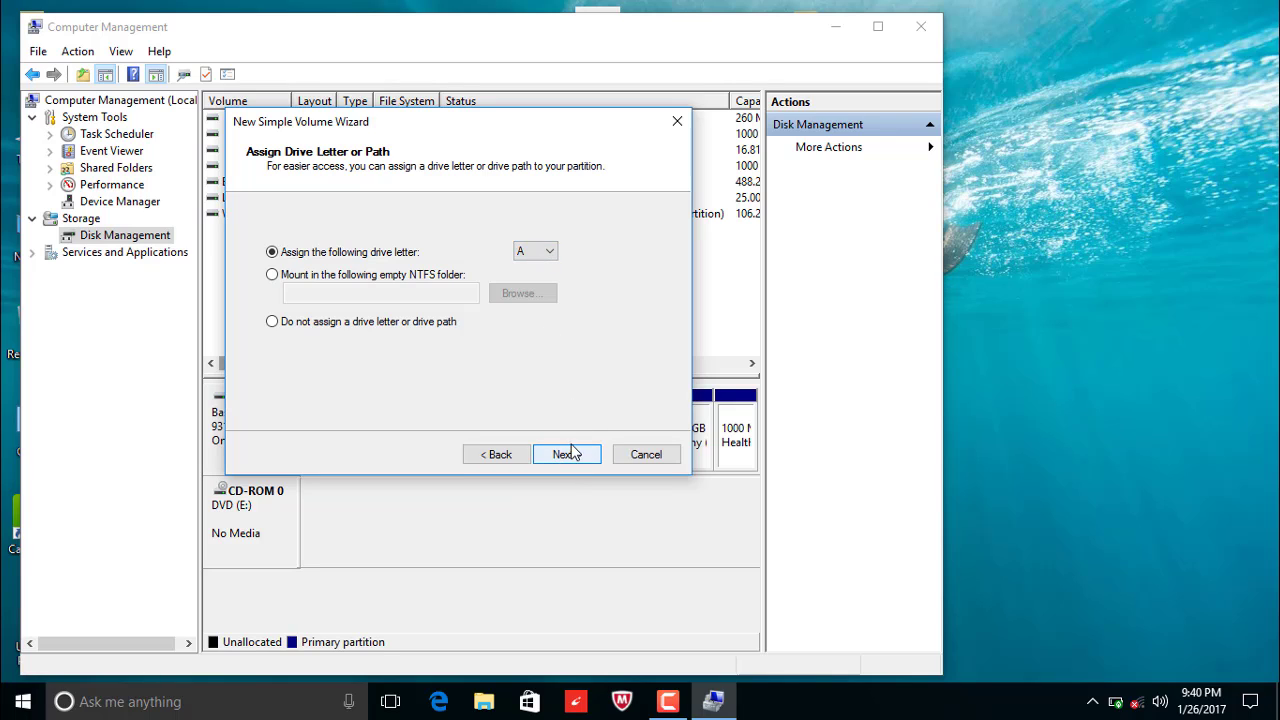
{"action": "left_click", "coordinate": [549, 251]}
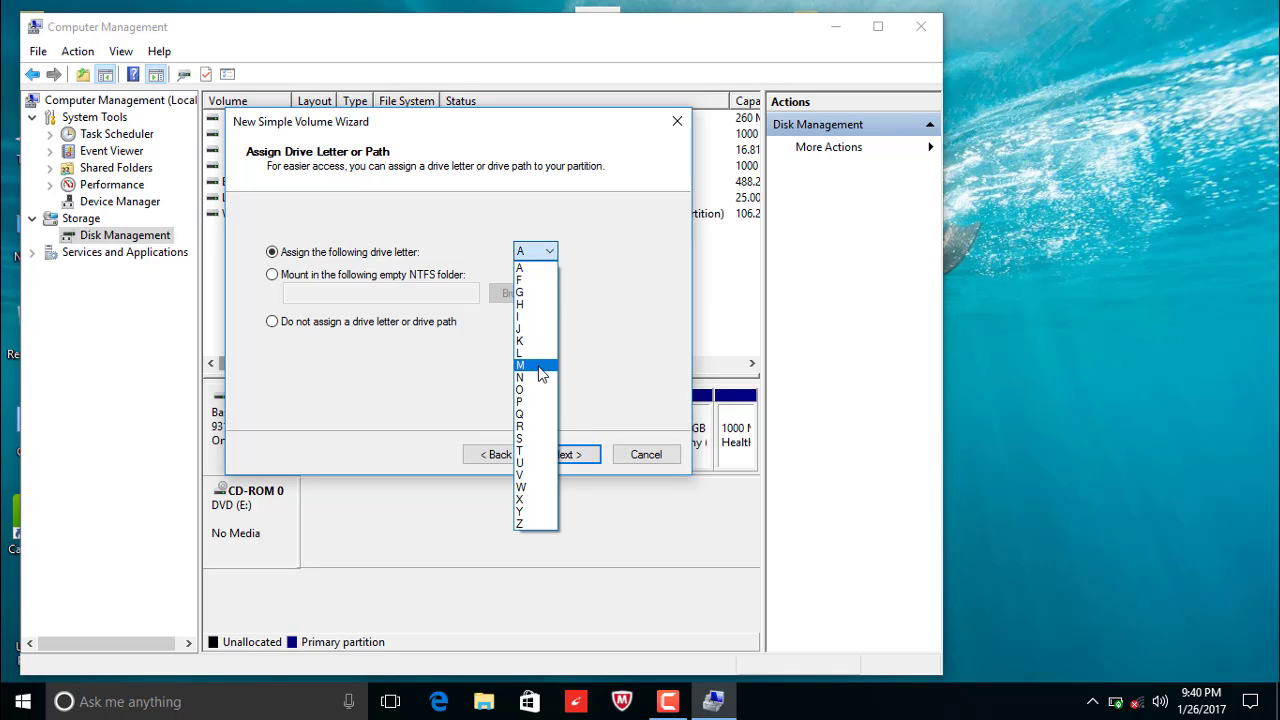
{"action": "left_click", "coordinate": [538, 268]}
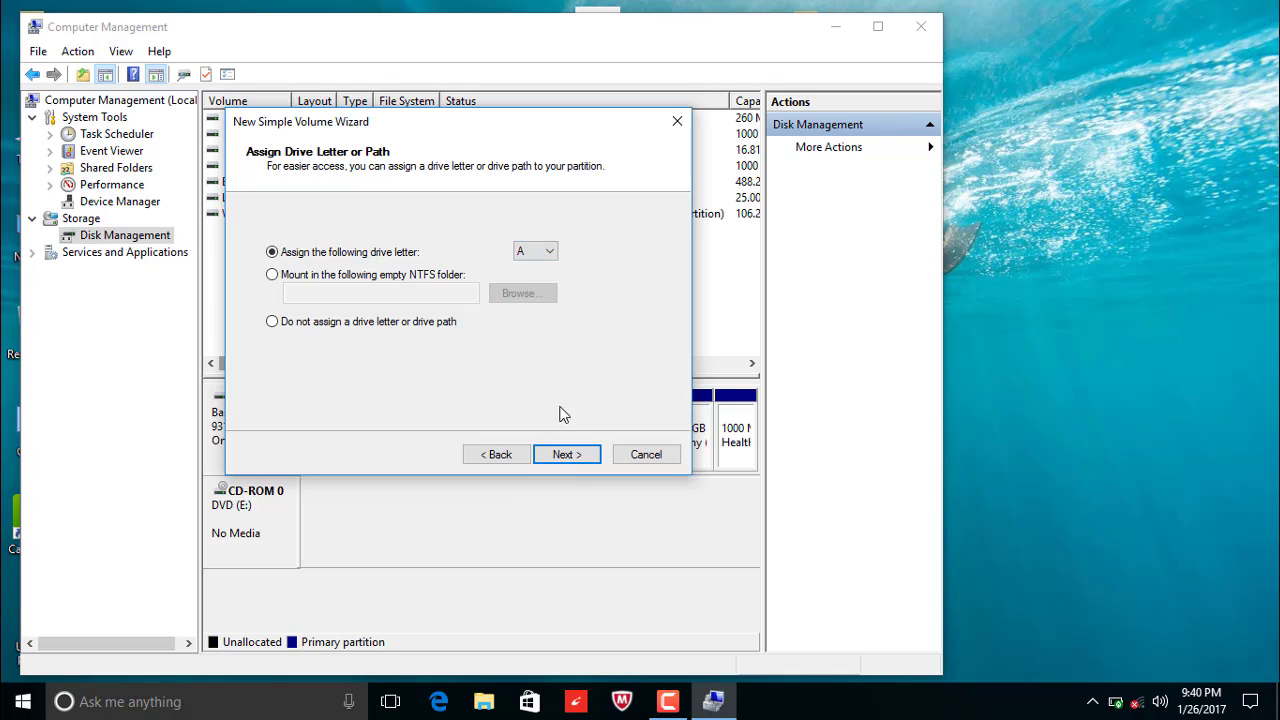
{"action": "left_click", "coordinate": [563, 455]}
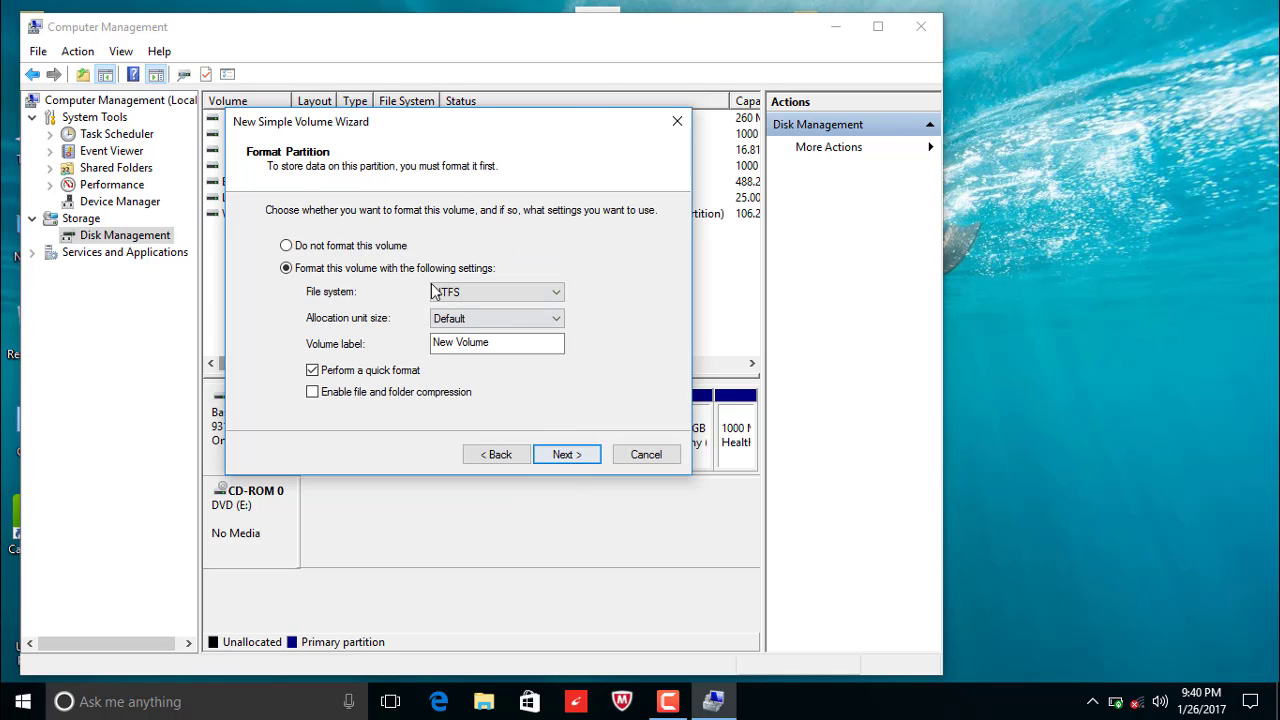
- Label the new volume APPS and create it with the NTFS quick format
{"action": "left_click_drag", "start_coordinate": [500, 344], "coordinate": [406, 342]}
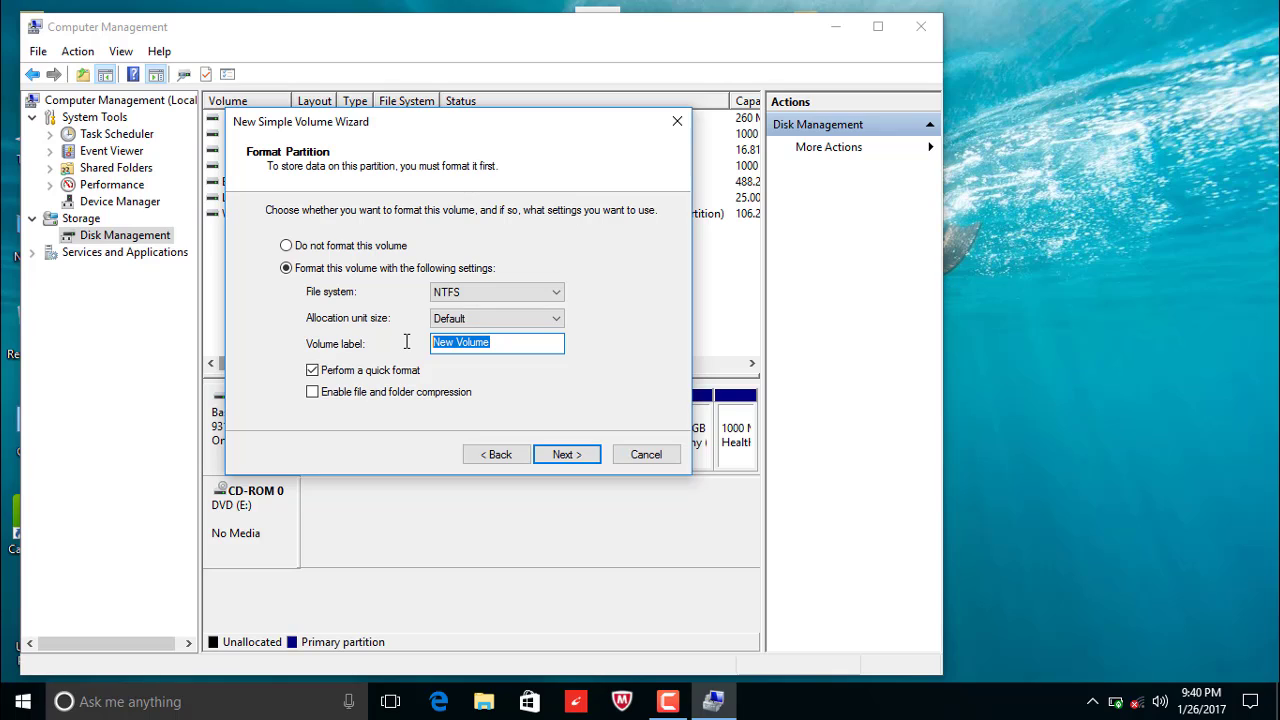
{"action": "type", "text": "APPS"}
{"action": "left_click", "coordinate": [563, 456]}
{"action": "left_click", "coordinate": [566, 455]}
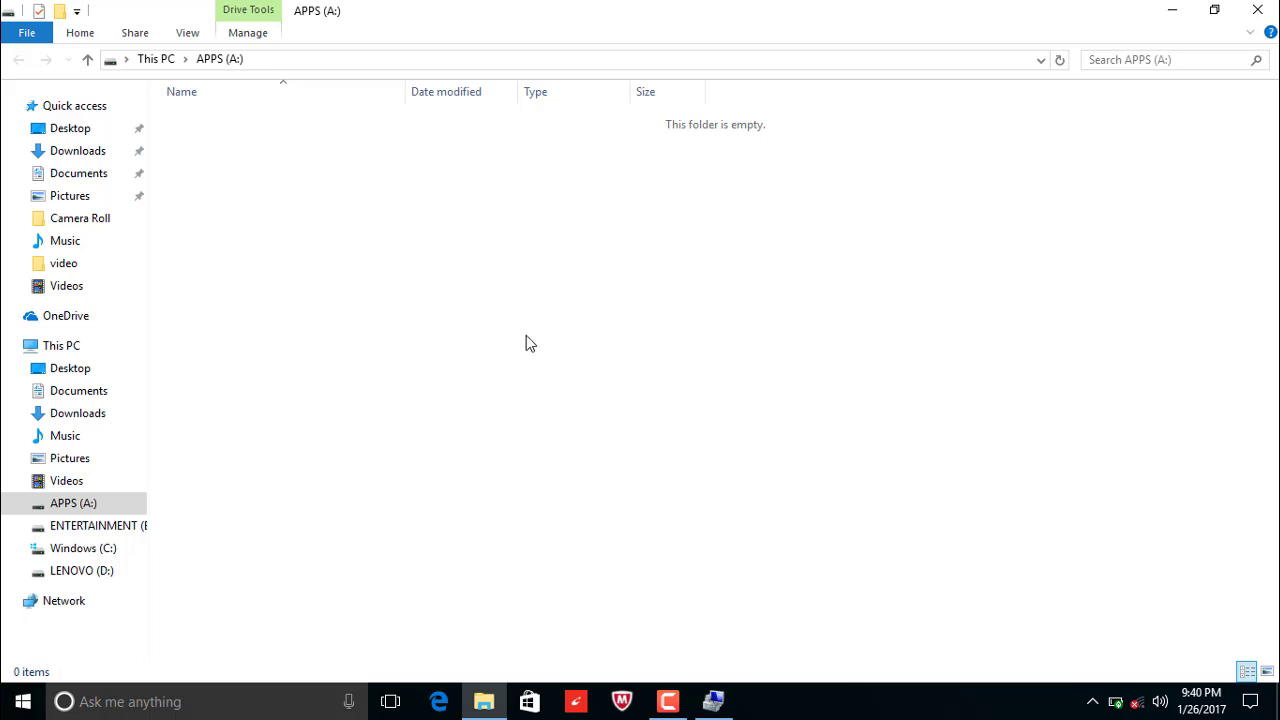
- Check the APPS (A:) and ENTERTAINMENT (B:) drives in This PC and close the window
{"action": "left_click", "coordinate": [158, 60]}
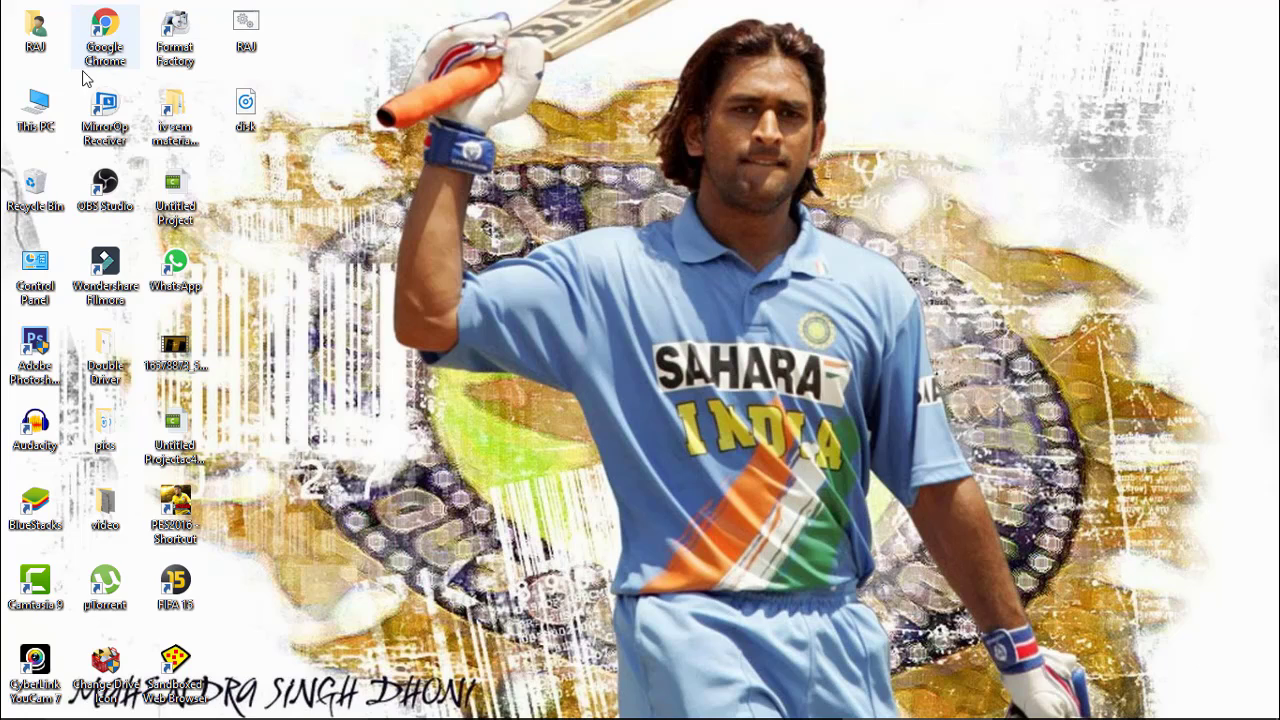
{"action": "double_click", "coordinate": [35, 108]}
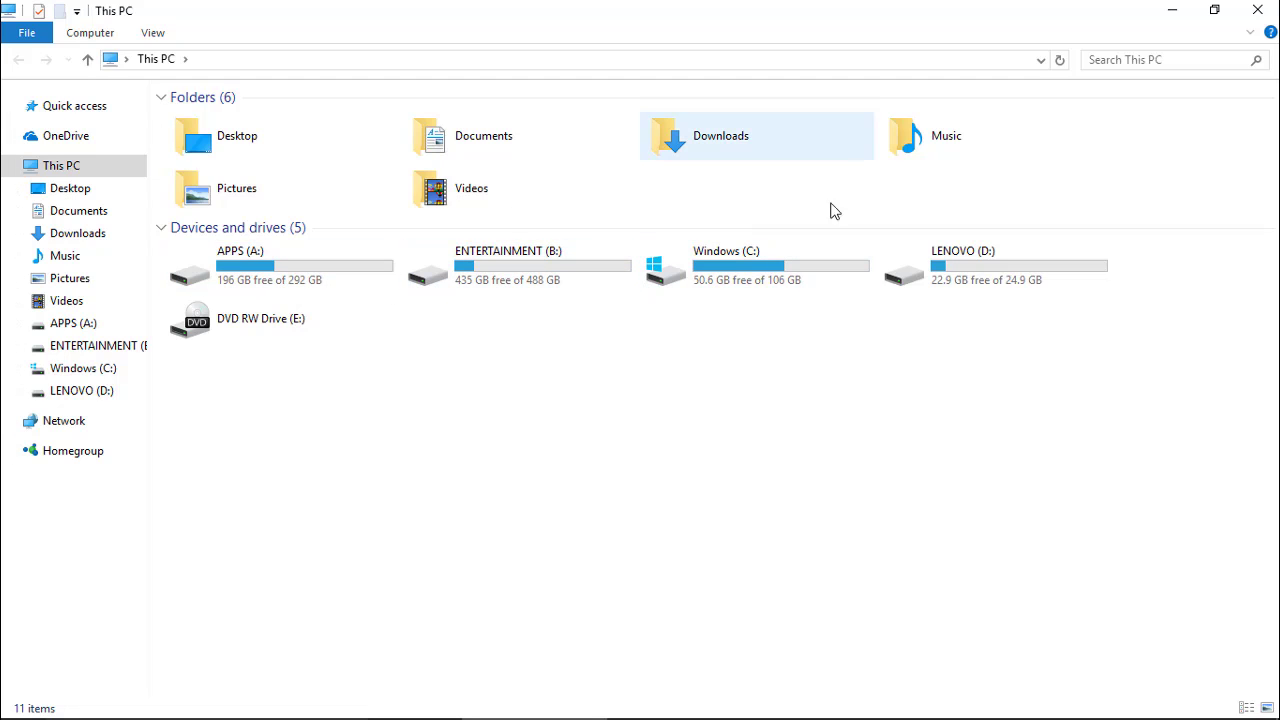
{"action": "left_click", "coordinate": [1257, 10]}
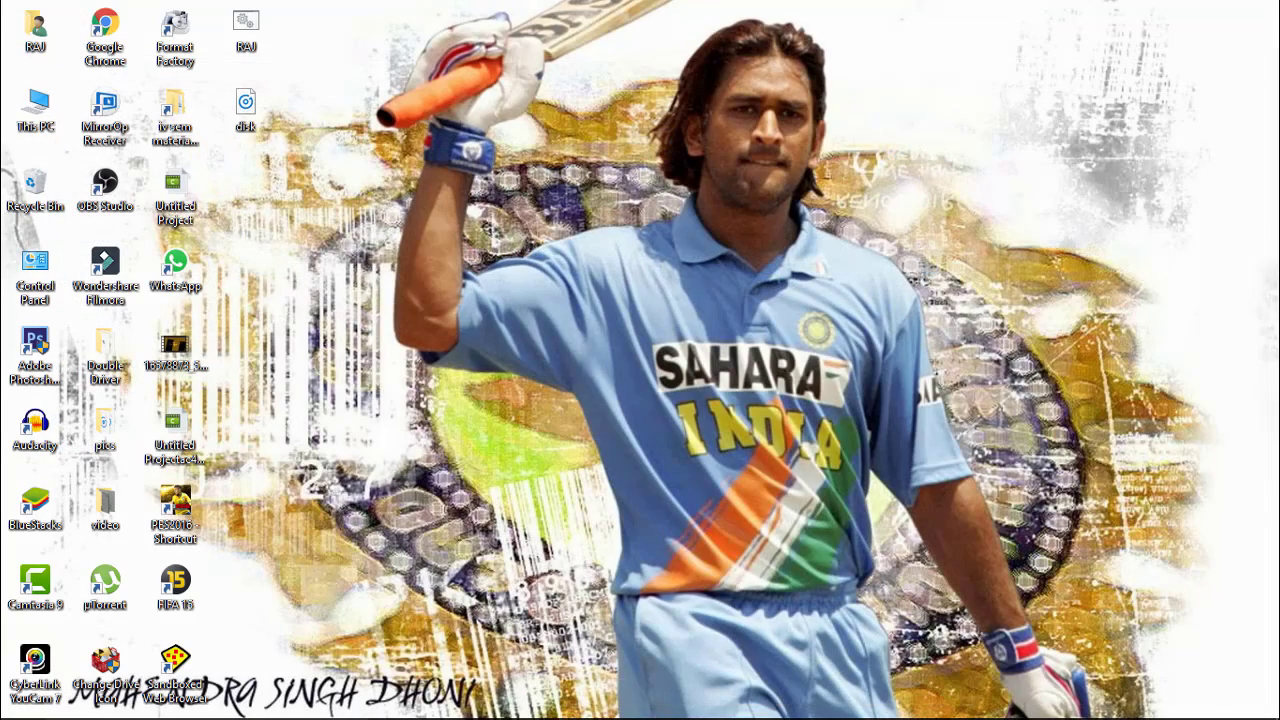
- Switch to the Edge browser and search Google for "icon for drive .ico"
{"action": "left_click", "coordinate": [436, 702]}
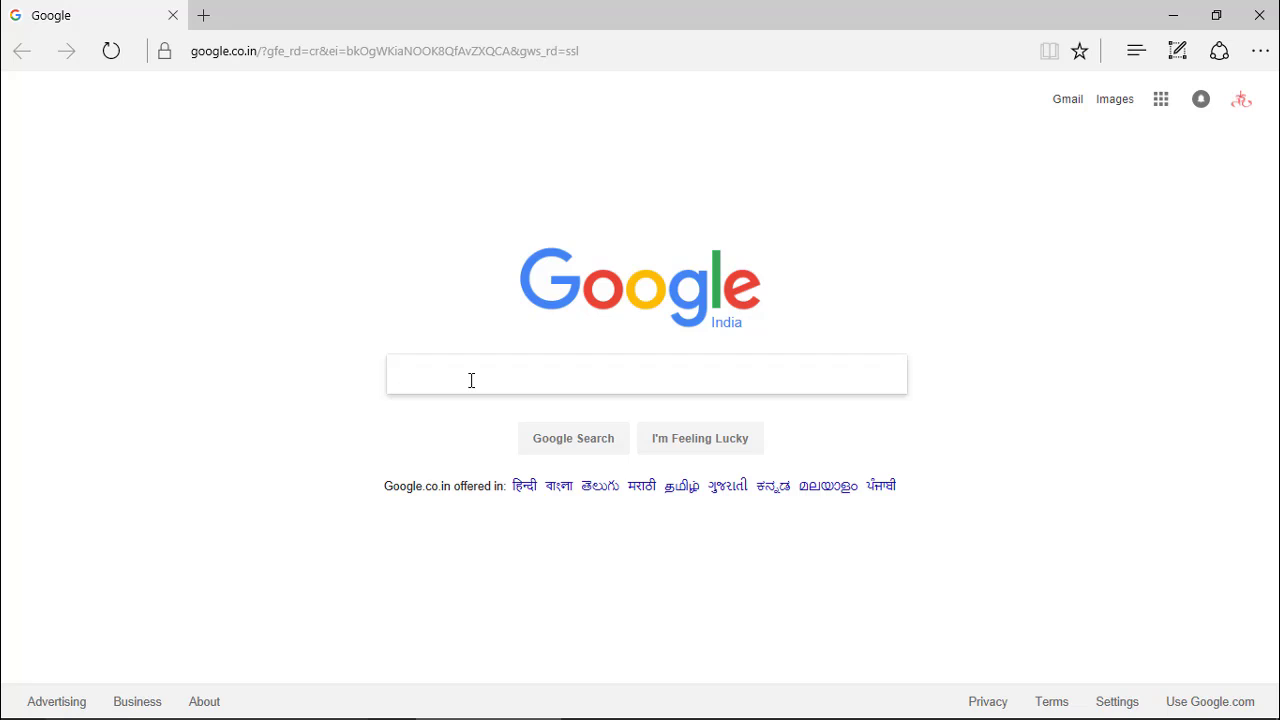
{"action": "type", "text": "icon"}
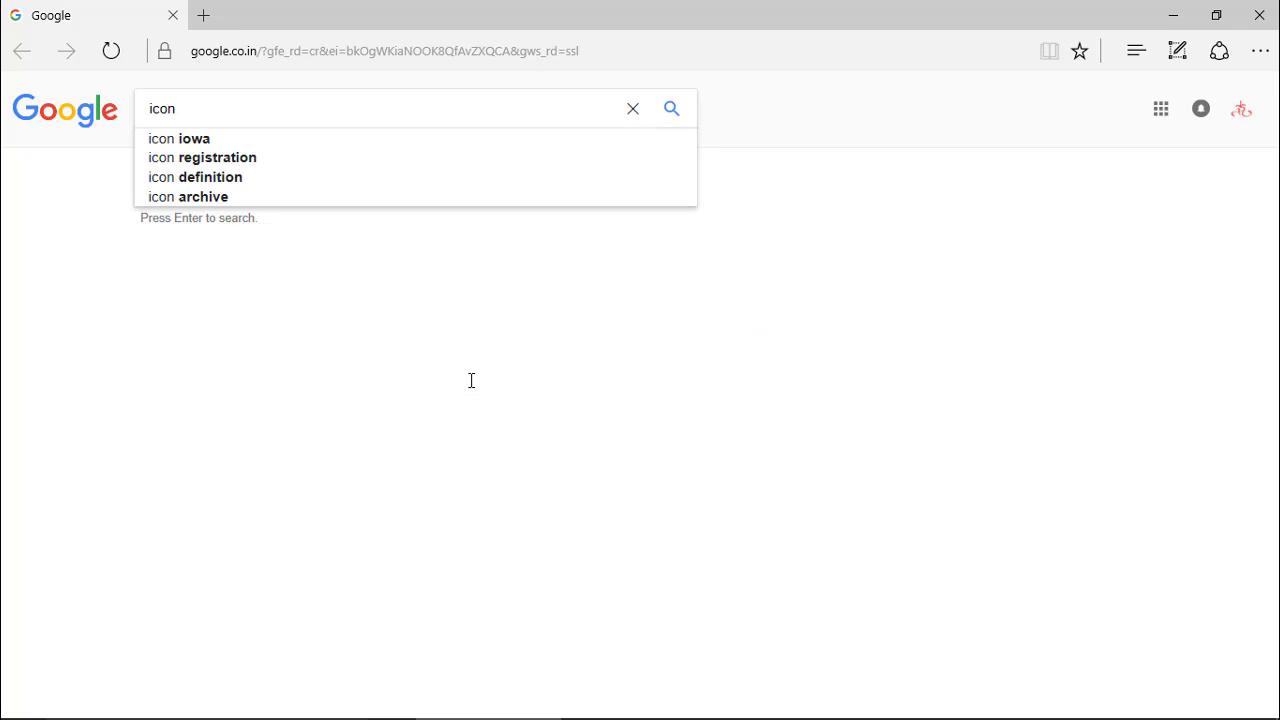
{"action": "type", "text": " for "}
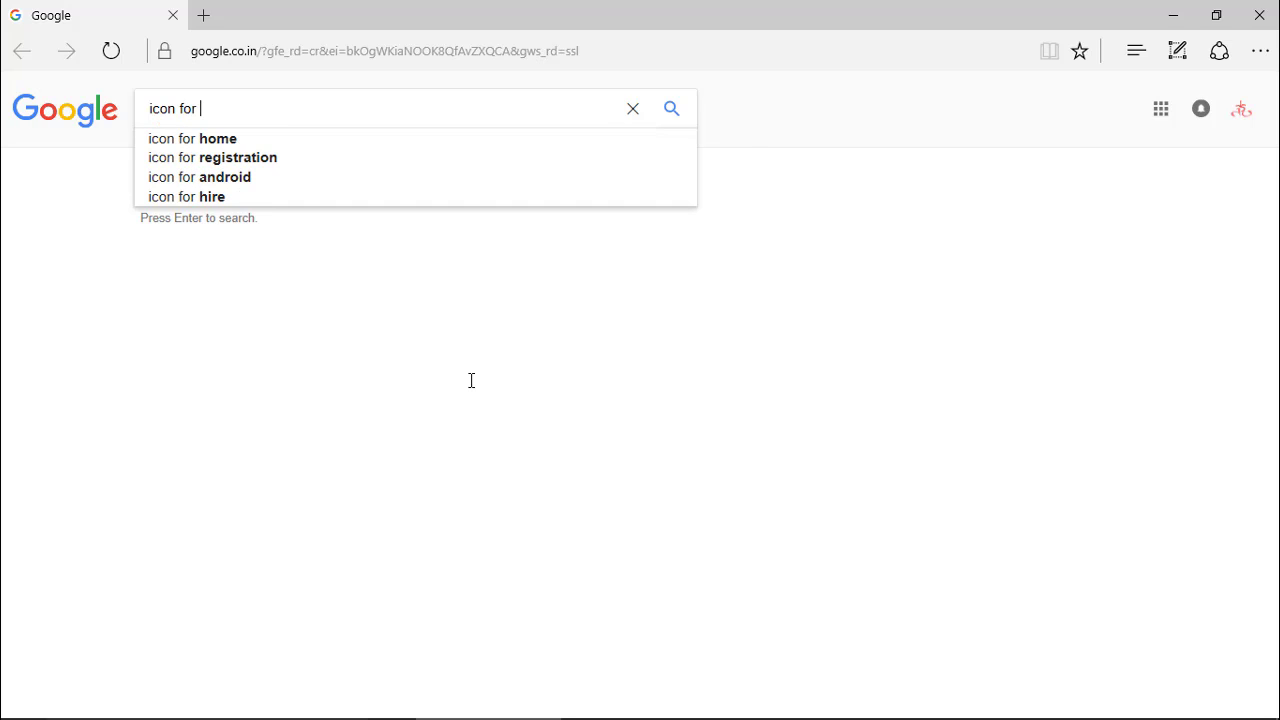
{"action": "type", "text": "drive"}
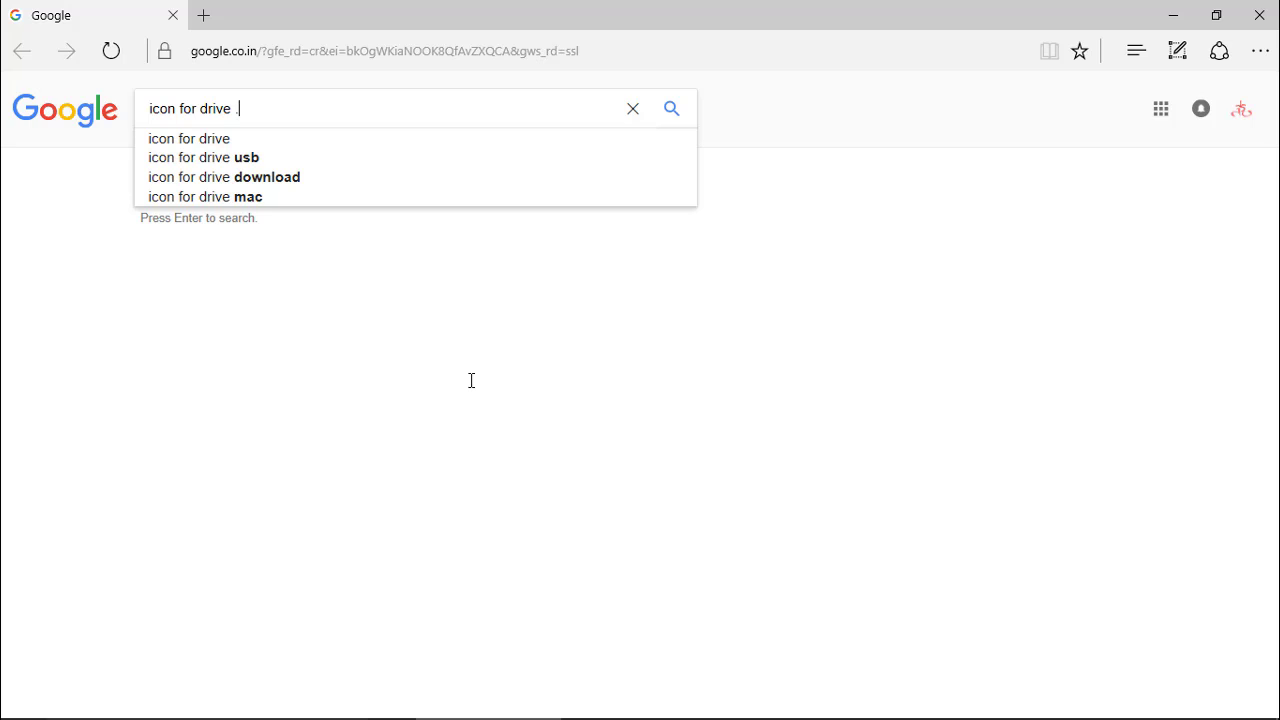
{"action": "type", "text": " .ico"}
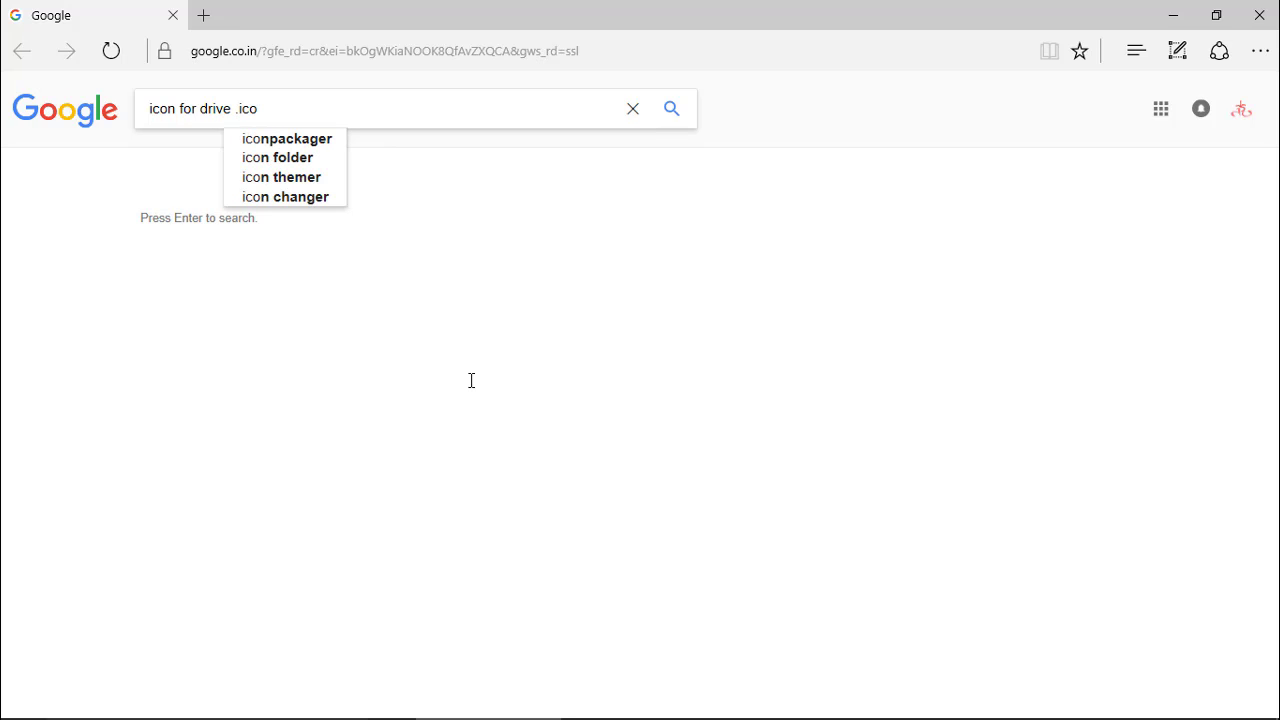
{"action": "key", "text": "Return"}
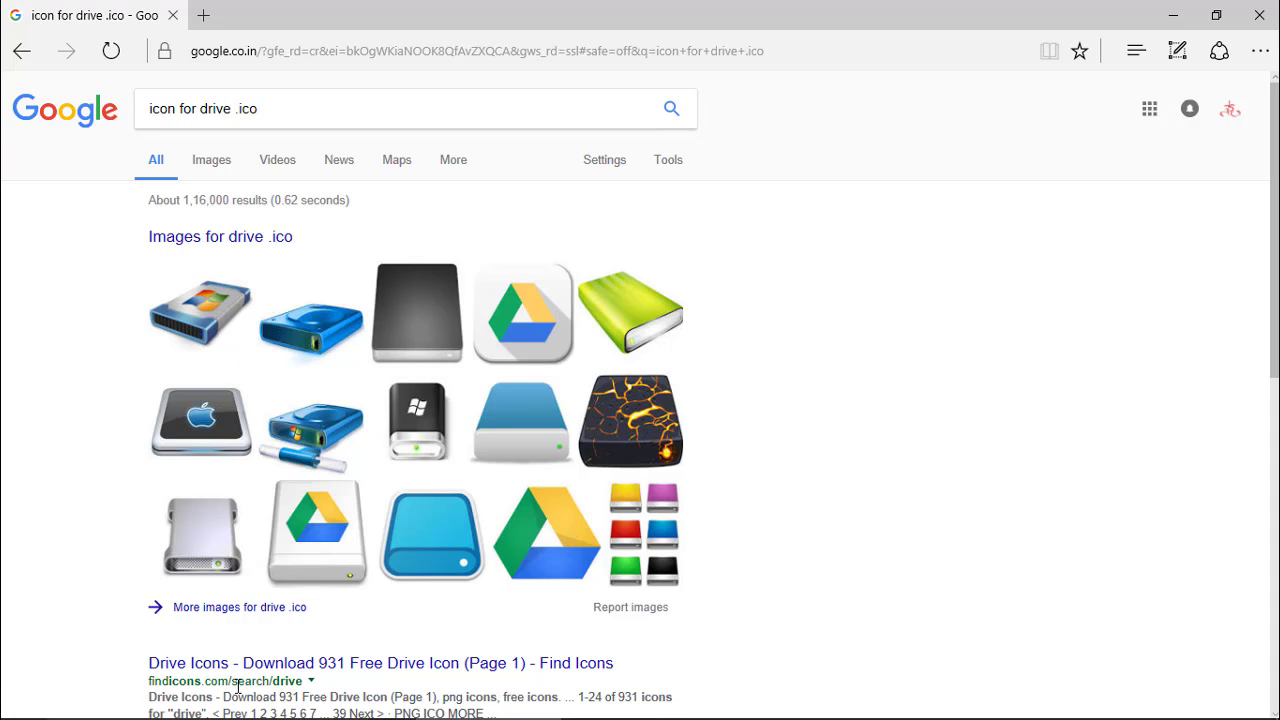
- Open the Find Icons search result for drive icons and look through the icons offered
{"action": "scroll", "coordinate": [1250, 290], "scroll_direction": "down", "scroll_amount": 1}
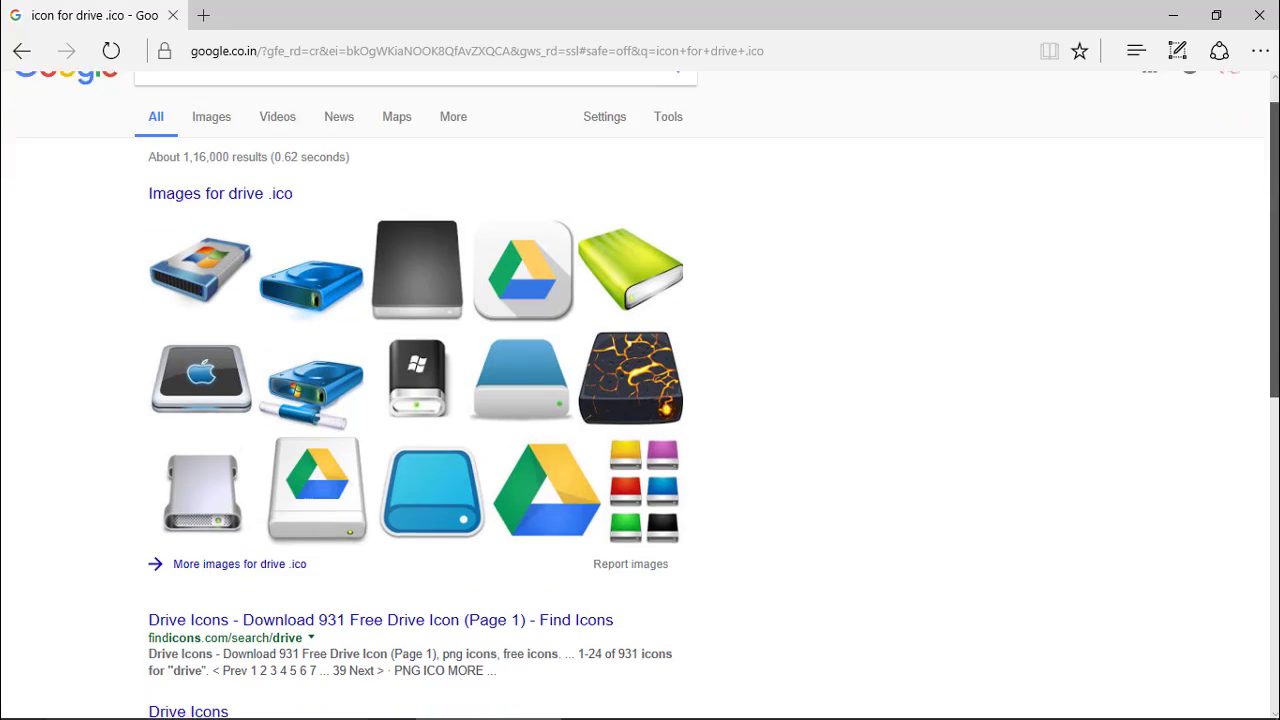
{"action": "scroll", "coordinate": [1117, 340], "scroll_direction": "down", "scroll_amount": 3}
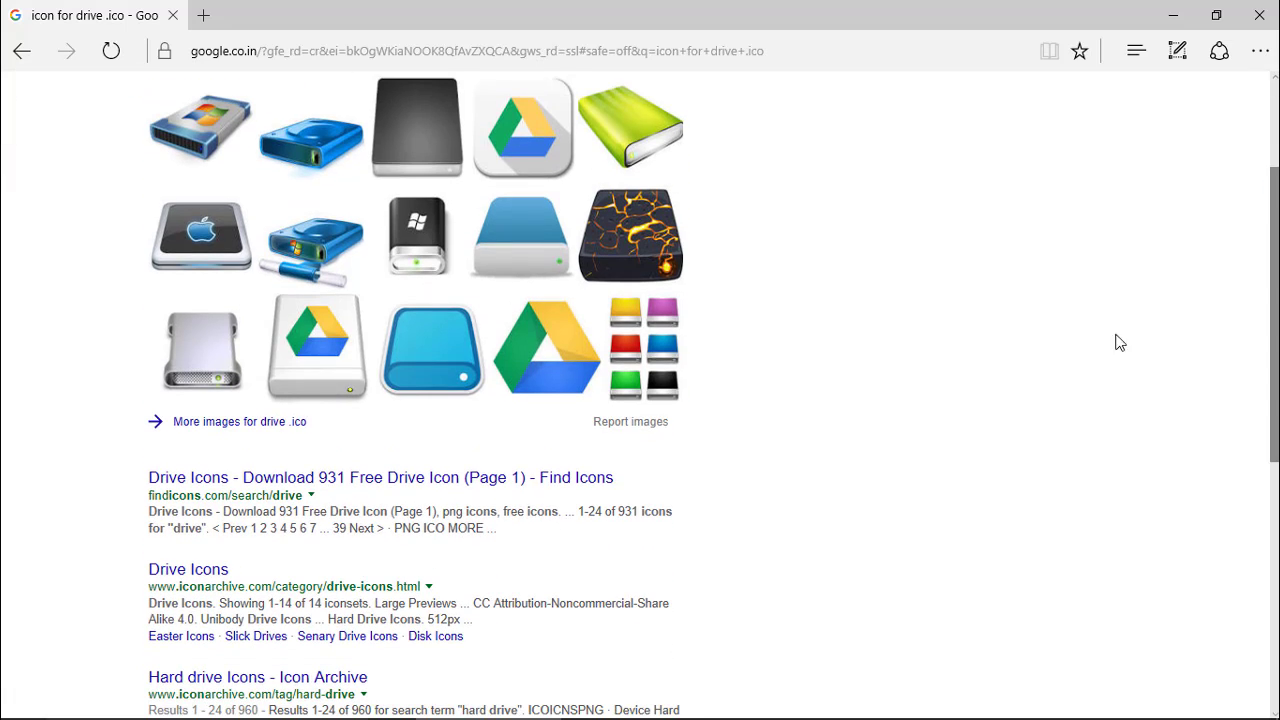
{"action": "left_click", "coordinate": [459, 480]}
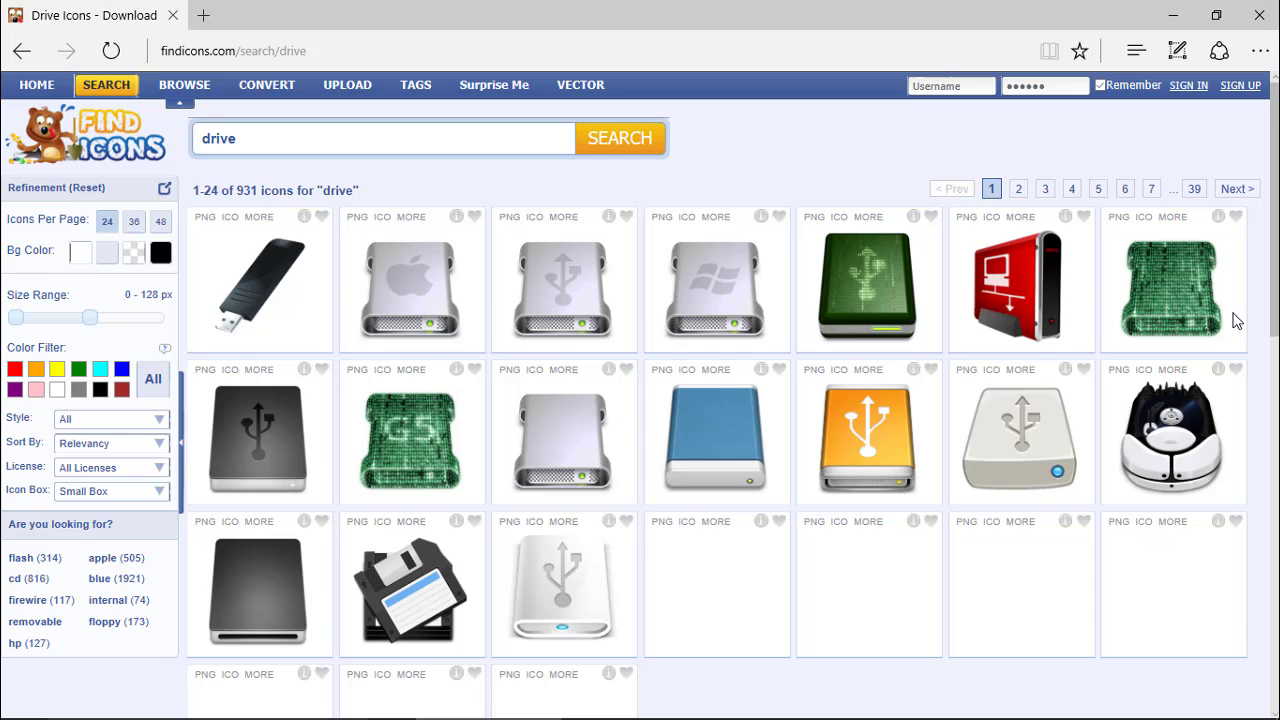
{"action": "scroll", "coordinate": [1274, 250], "scroll_direction": "down", "scroll_amount": 3}
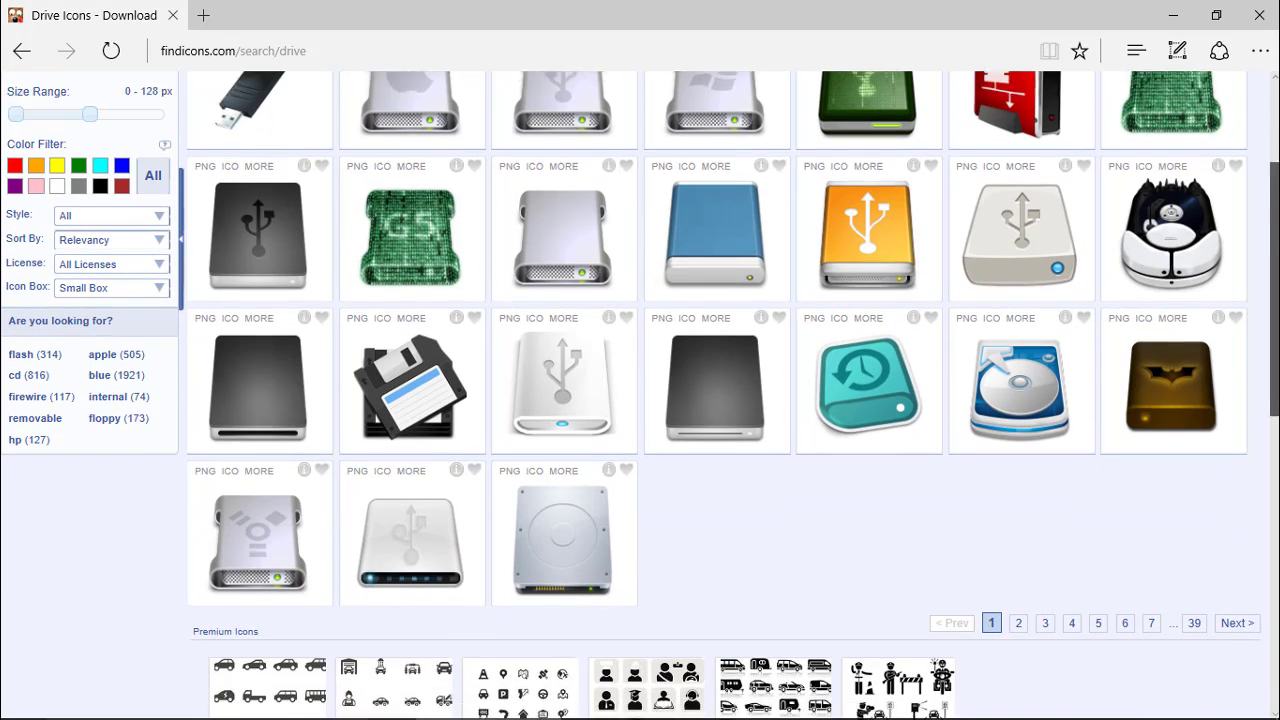
{"action": "scroll", "coordinate": [640, 400], "scroll_direction": "down", "scroll_amount": 3}
{"action": "scroll", "coordinate": [640, 400], "scroll_direction": "down", "scroll_amount": 3}
{"action": "scroll", "coordinate": [640, 400], "scroll_direction": "down", "scroll_amount": 5}
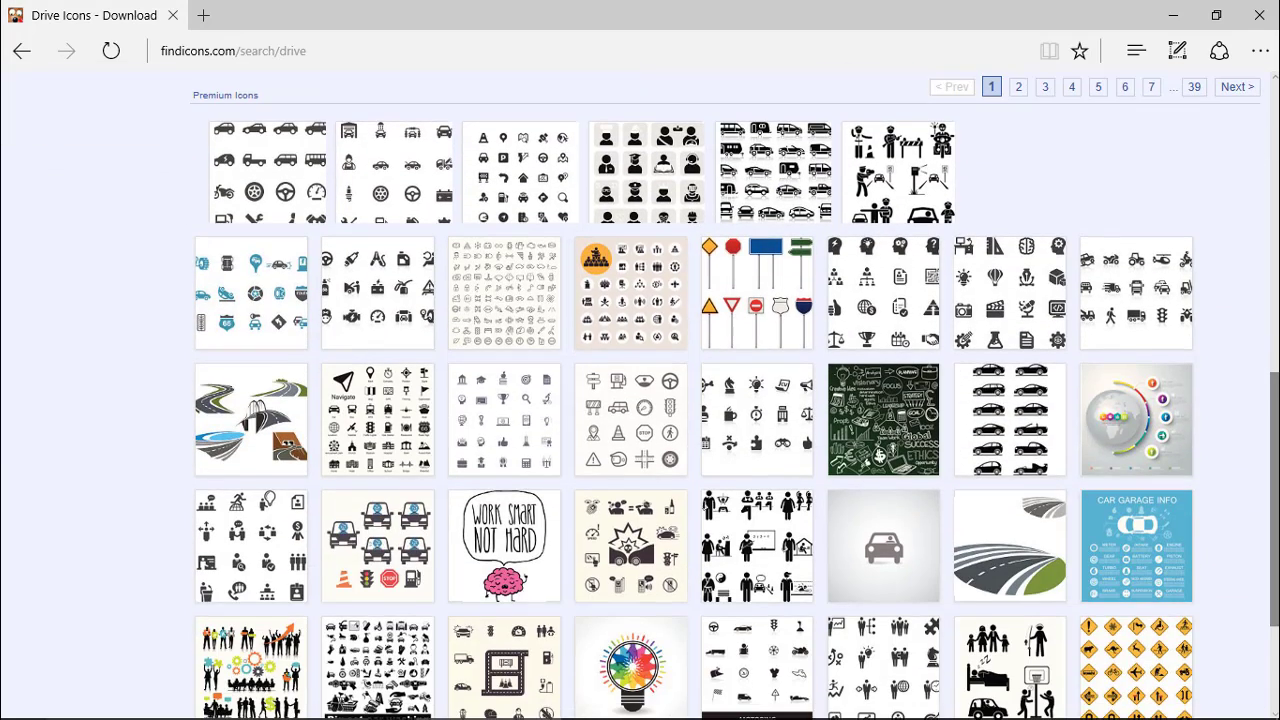
{"action": "scroll", "coordinate": [640, 400], "scroll_direction": "up", "scroll_amount": 10}
{"action": "scroll", "coordinate": [640, 400], "scroll_direction": "up", "scroll_amount": 4}
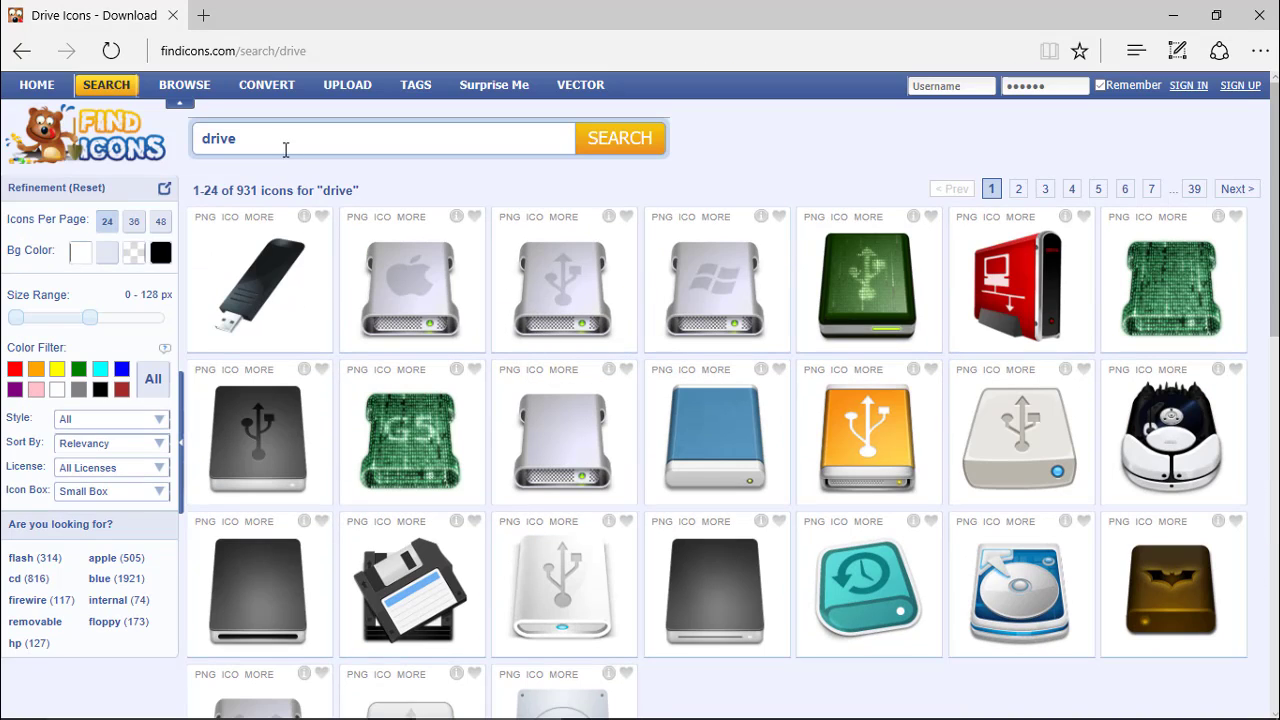
- Search the Find Icons site for "games" icons
{"action": "key", "text": "BackSpace"}
{"action": "key", "text": "BackSpace"}
{"action": "key", "text": "BackSpace"}
{"action": "key", "text": "BackSpace"}
{"action": "key", "text": "BackSpace"}
{"action": "type", "text": "games"}
{"action": "key", "text": "Return"}
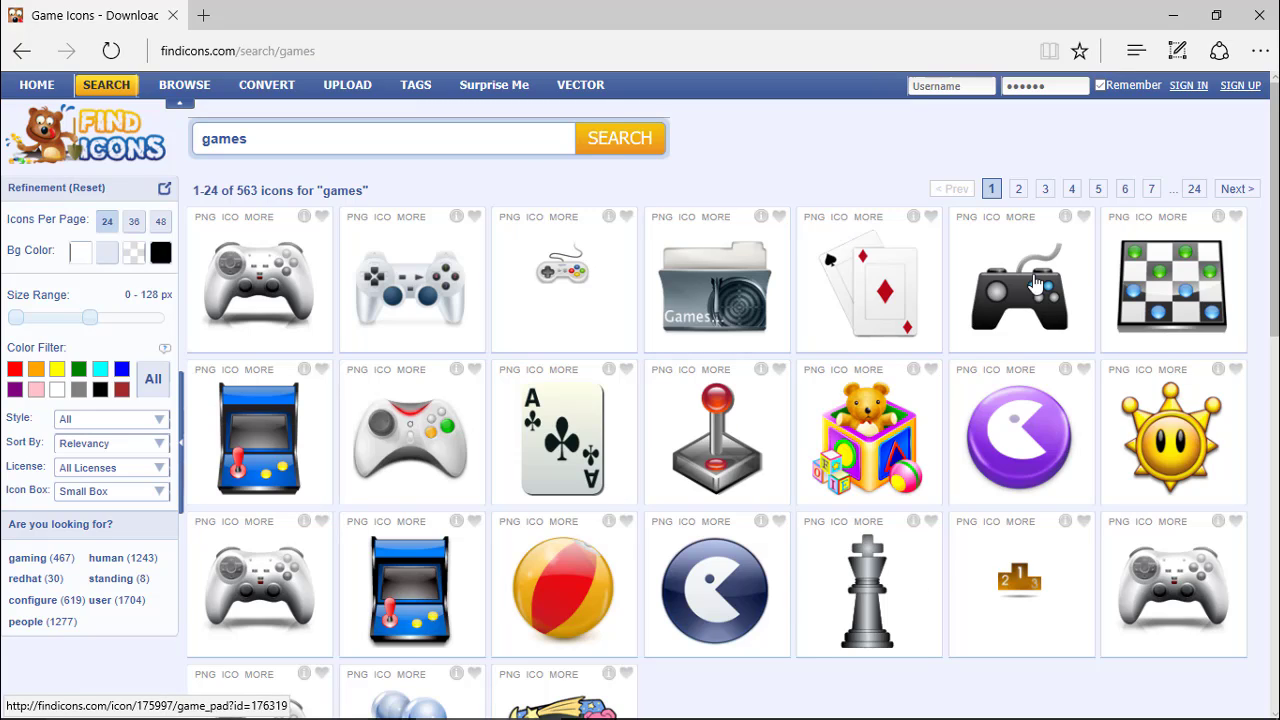
- Search Find Icons for "songs" and save the blue music folder icon, folder_music.ico
{"action": "left_click_drag", "start_coordinate": [331, 137], "coordinate": [100, 147]}
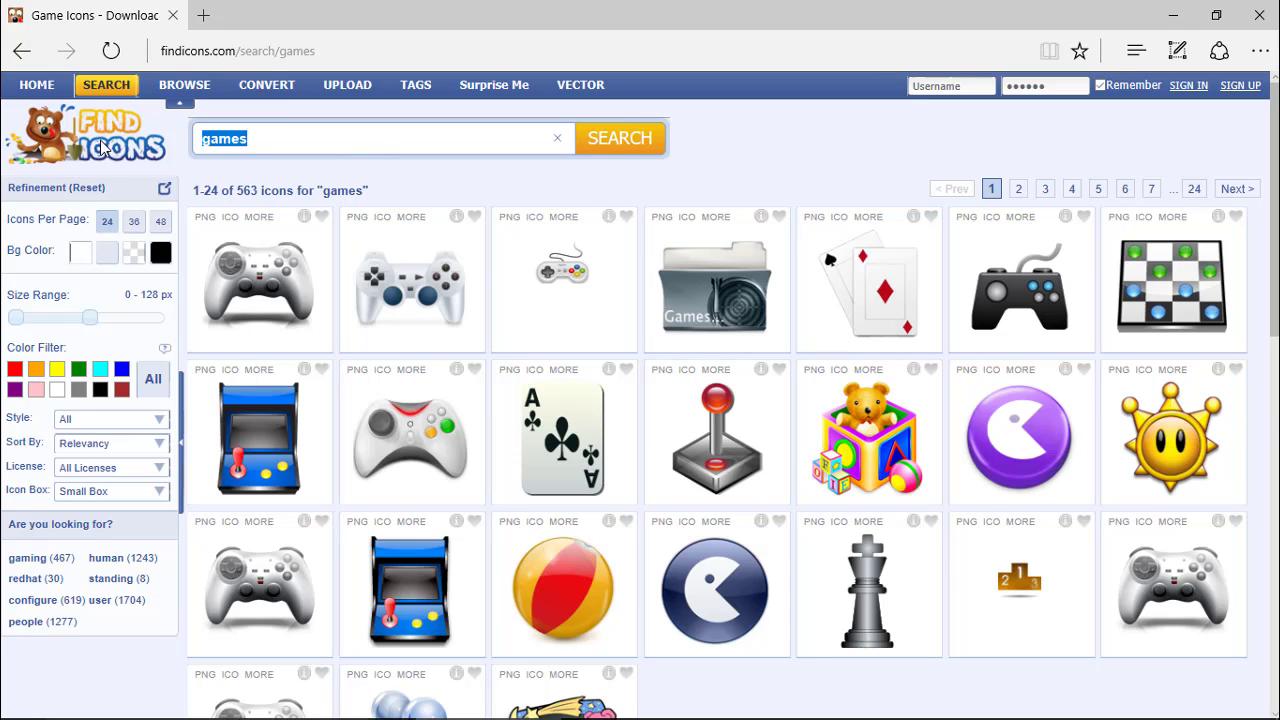
{"action": "type", "text": "songs"}
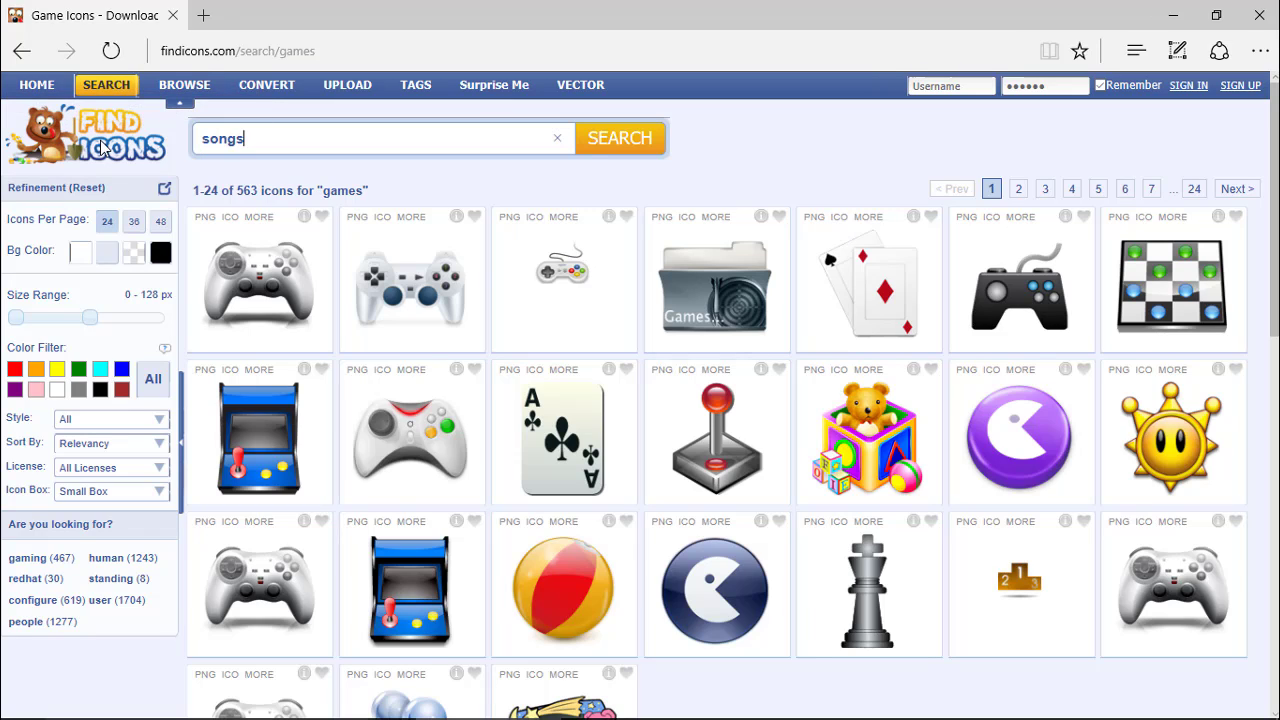
{"action": "key", "text": "Return"}
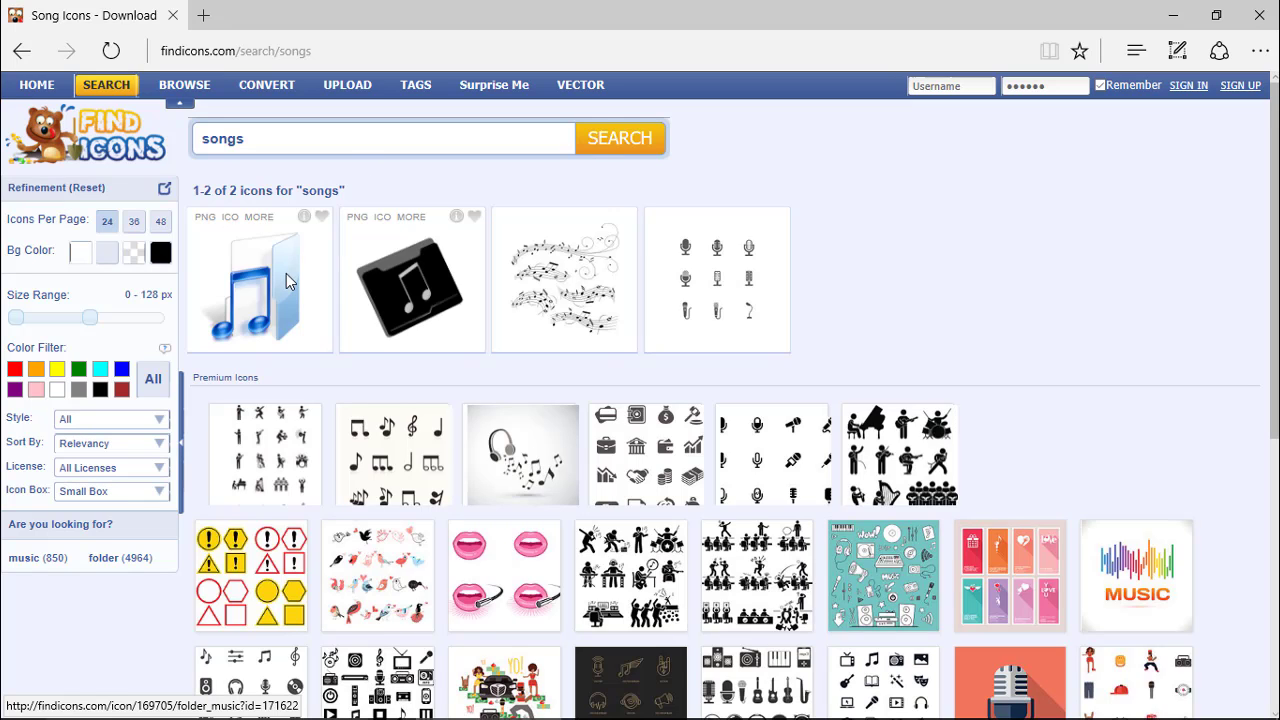
{"action": "left_click", "coordinate": [230, 217]}
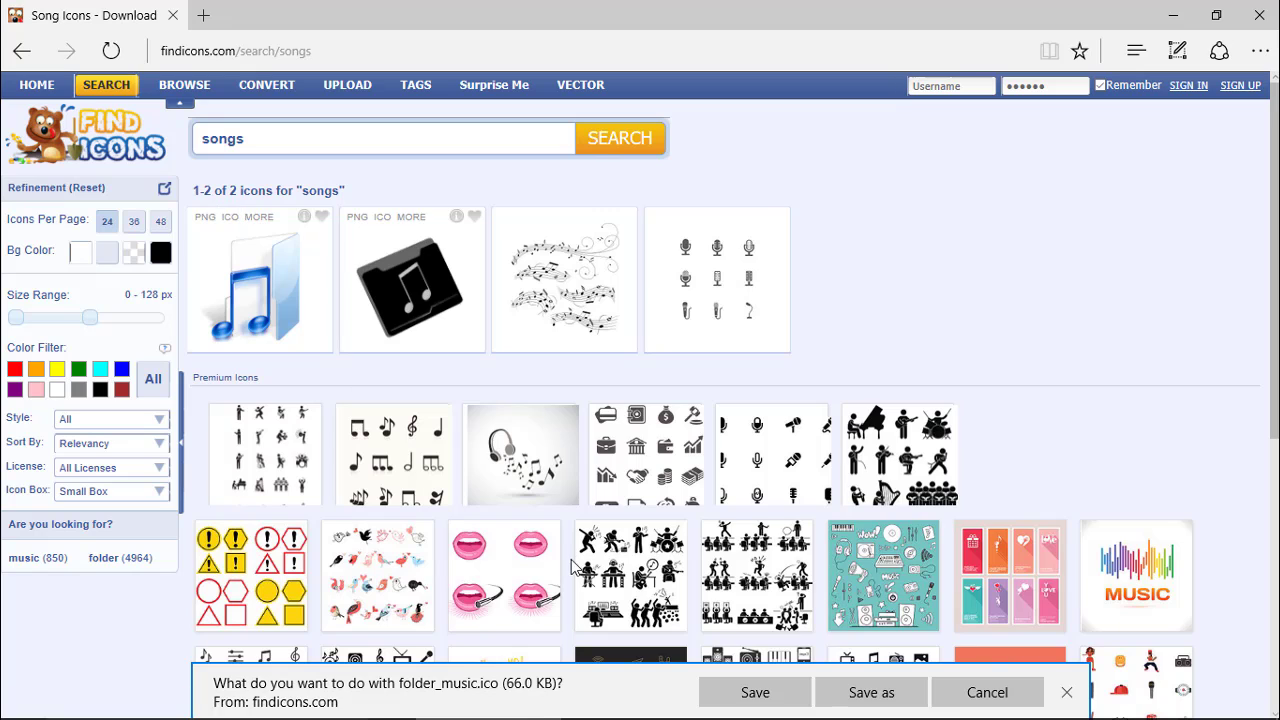
{"action": "left_click", "coordinate": [755, 692]}
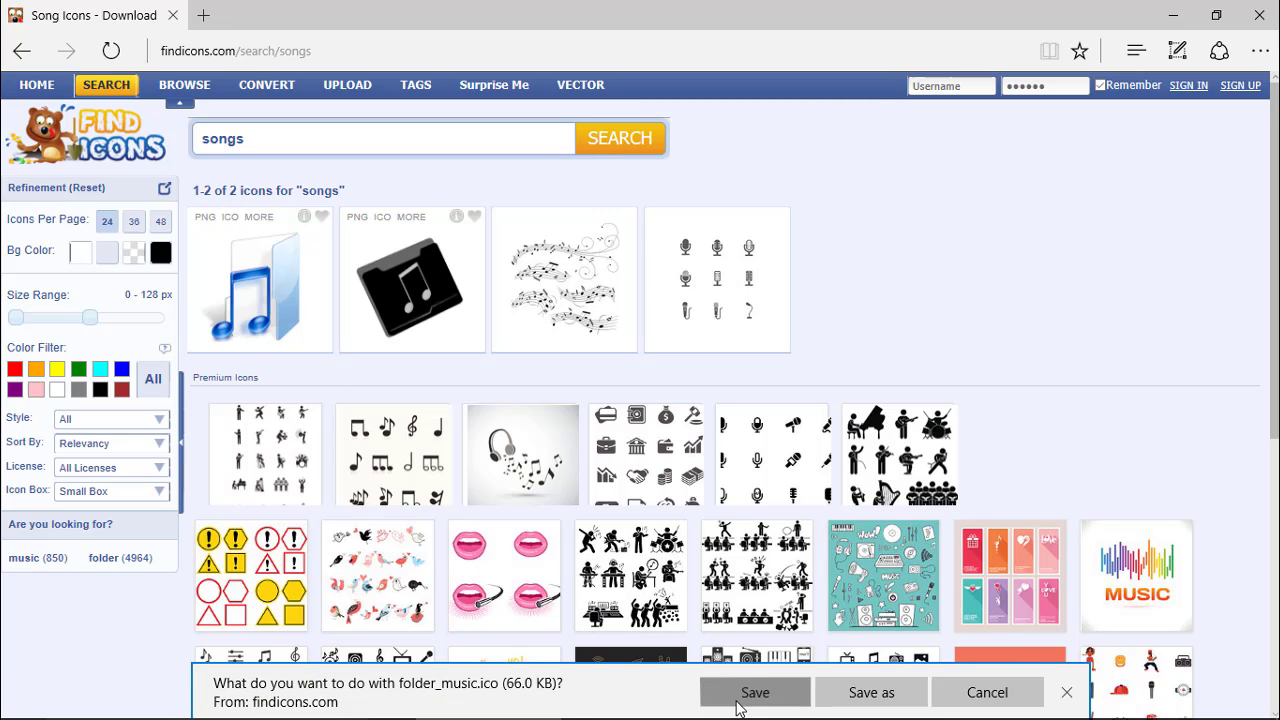
- Search Google for "change drive icon download filehippo" and open the FileHippo result for IcoFX 2.13
{"action": "mouse_move", "coordinate": [430, 470]}
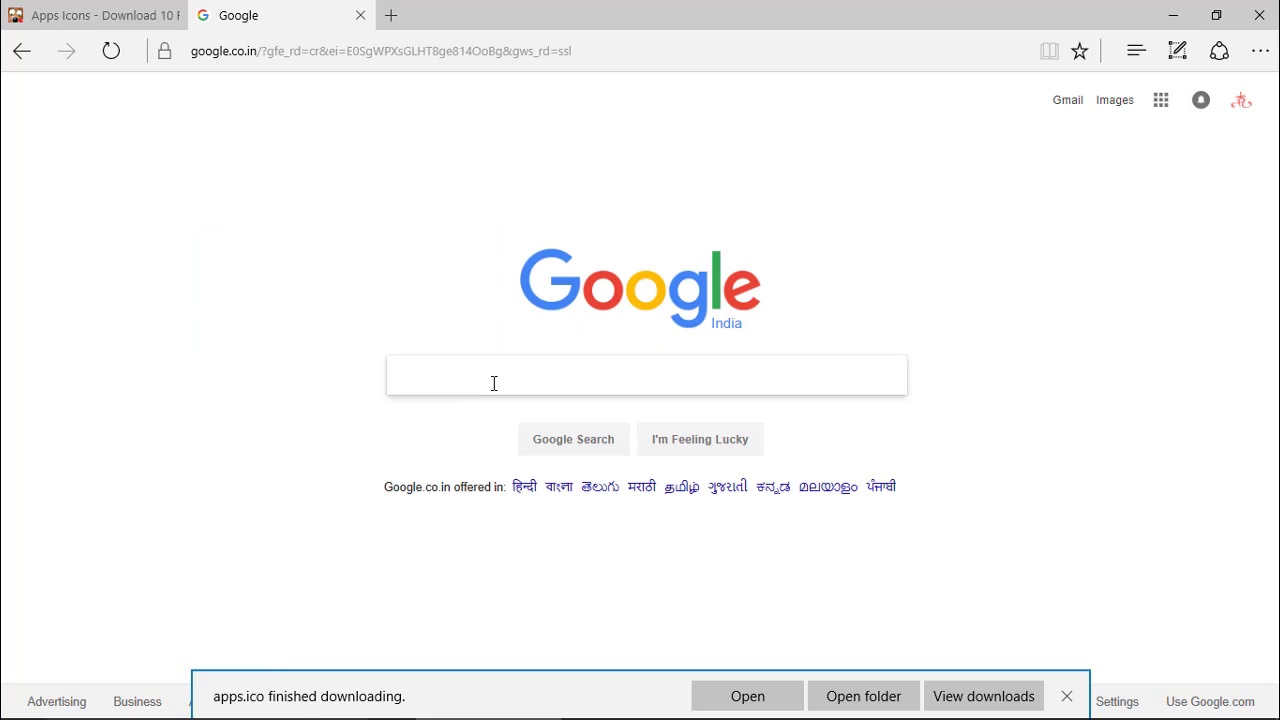
{"action": "type", "text": "ch"}
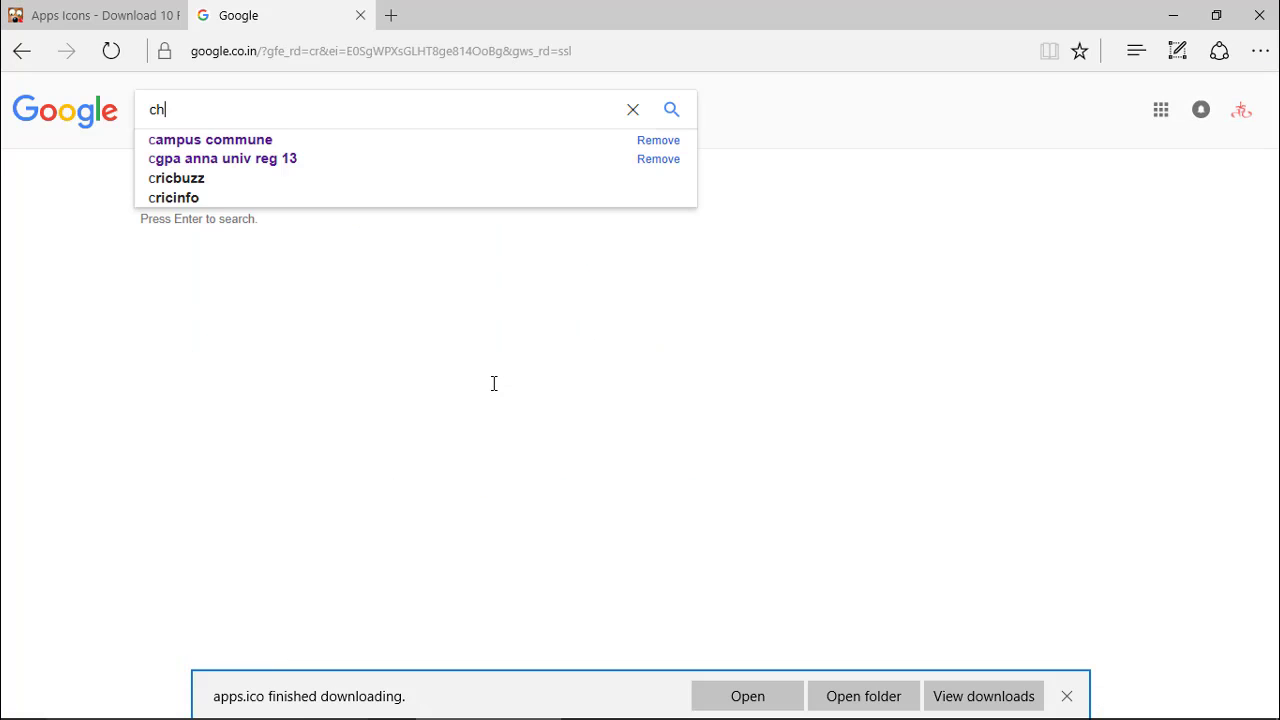
{"action": "type", "text": "ange d"}
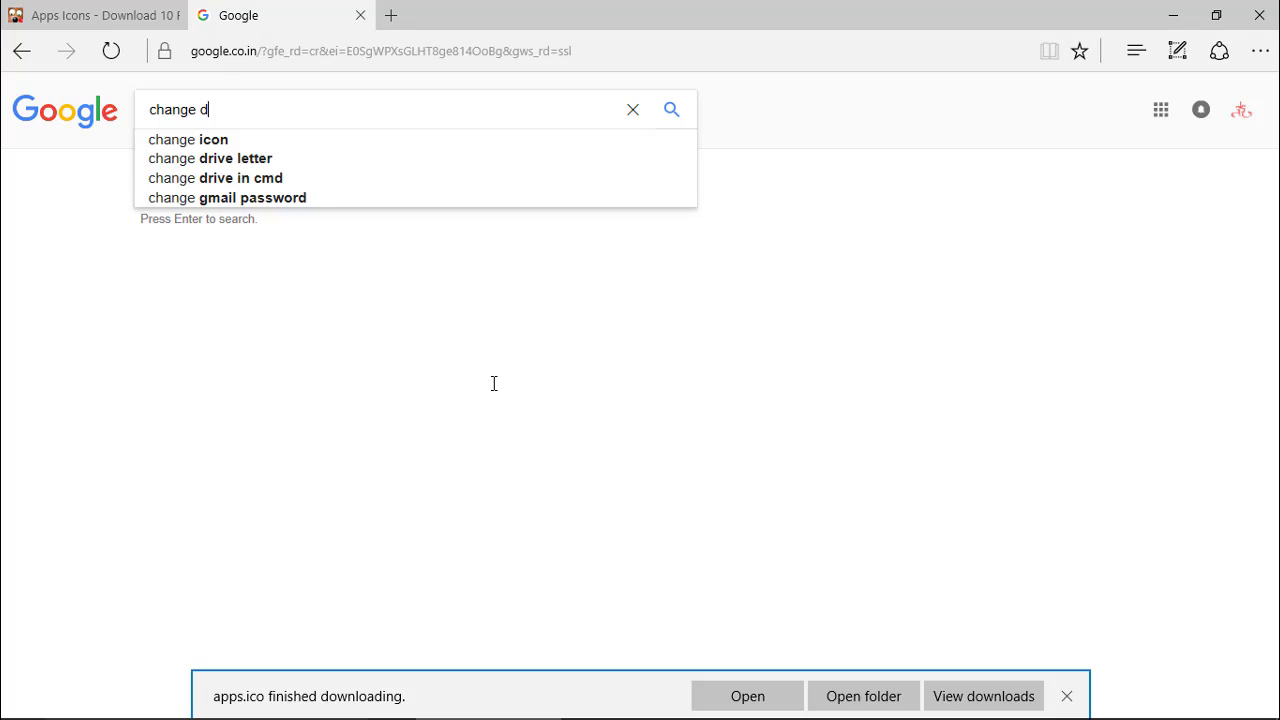
{"action": "type", "text": "rive "}
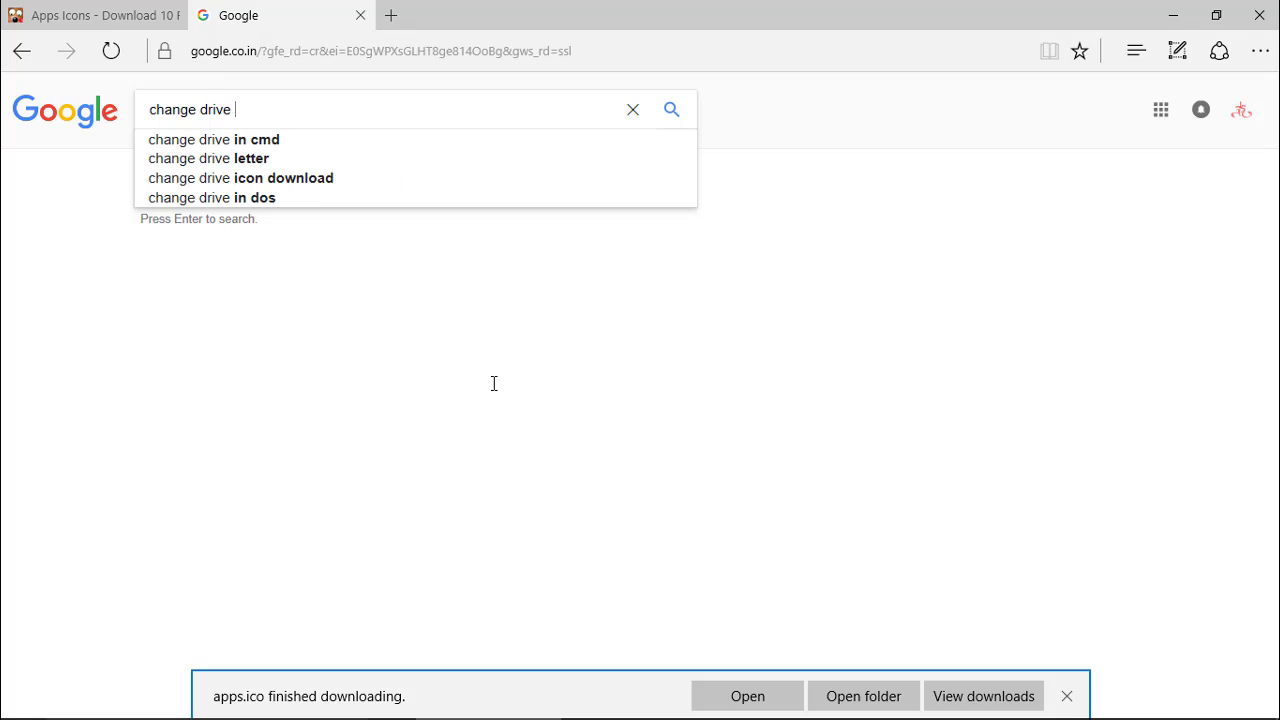
{"action": "type", "text": "icon"}
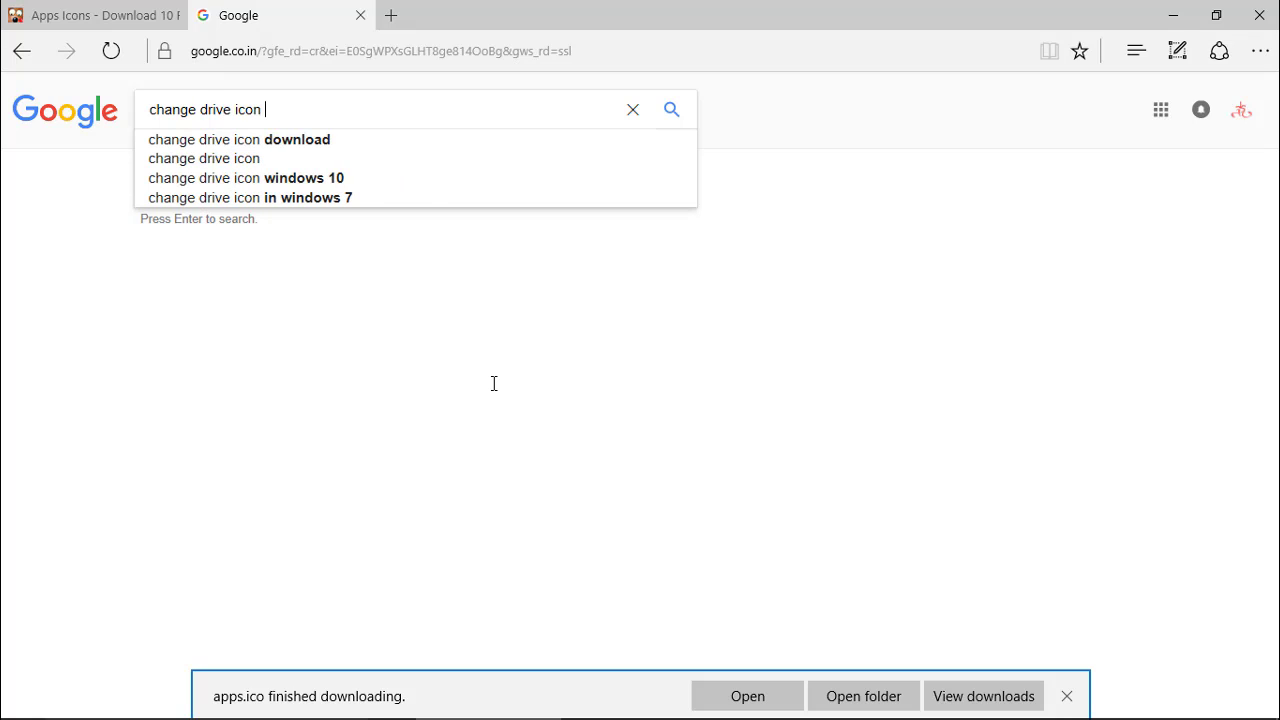
{"action": "key", "text": "Down"}
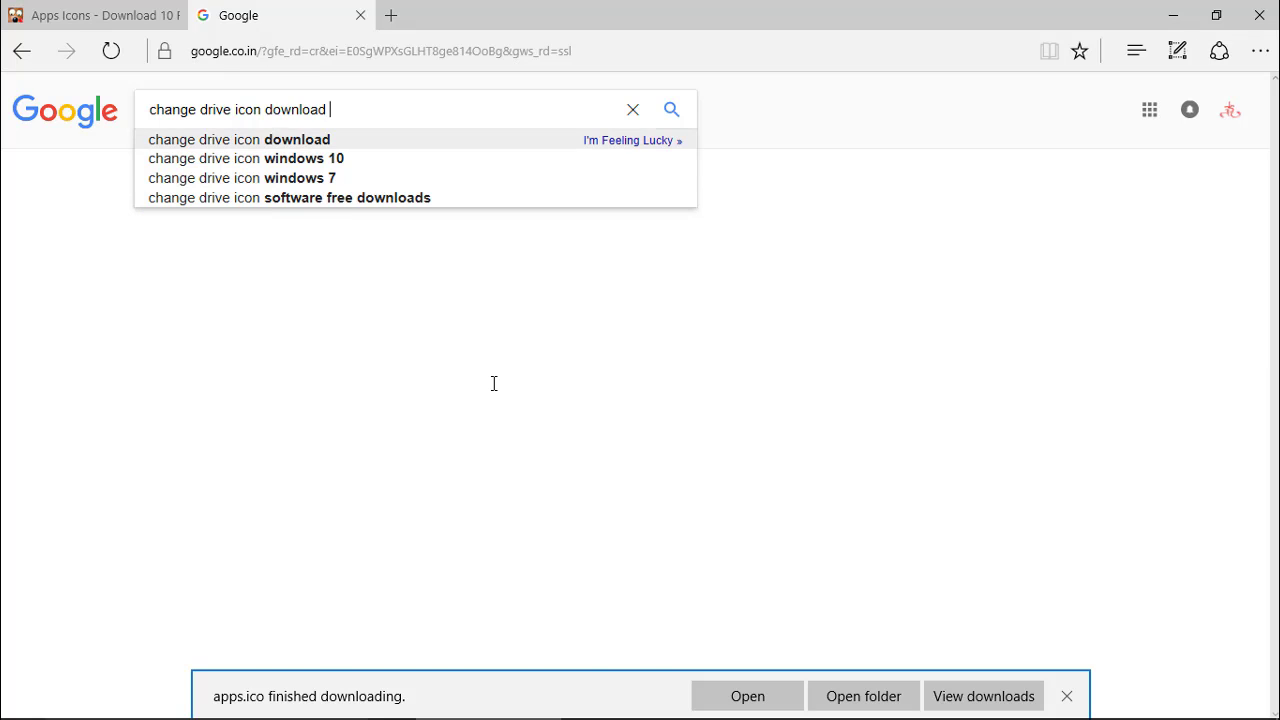
{"action": "type", "text": "file"}
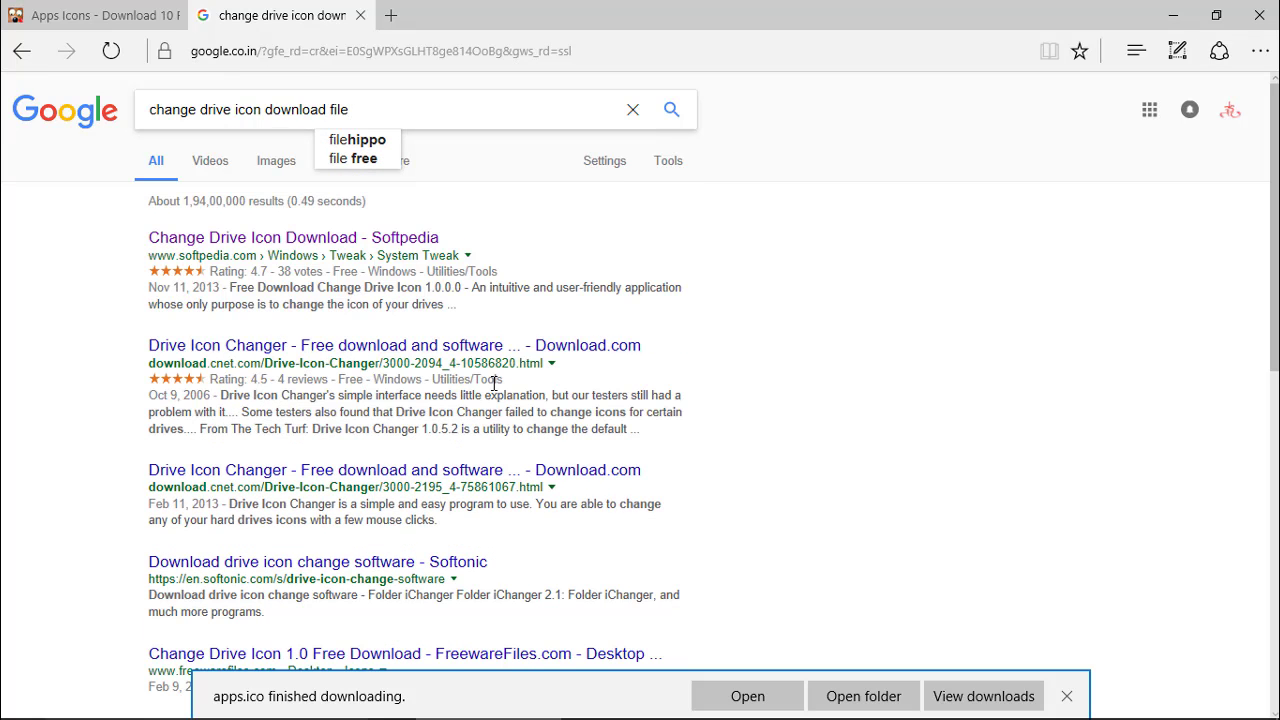
{"action": "key", "text": "Down"}
{"action": "key", "text": "Return"}
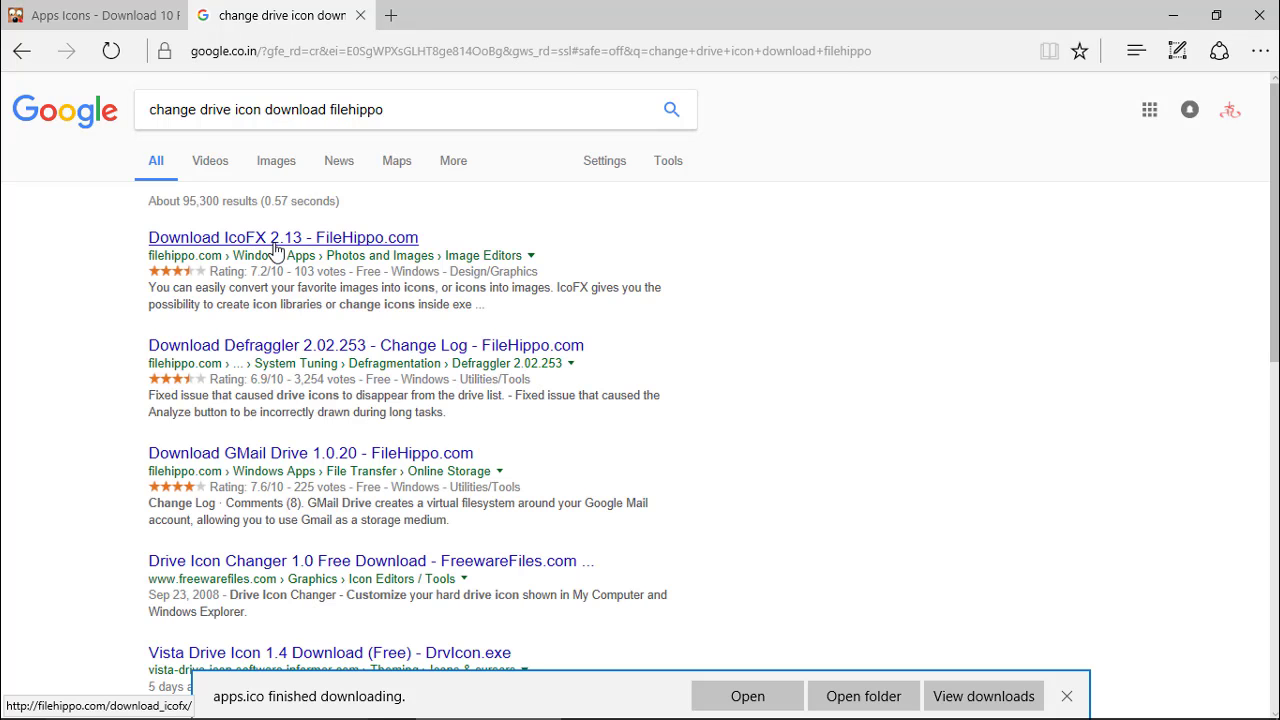
{"action": "left_click", "coordinate": [362, 247]}
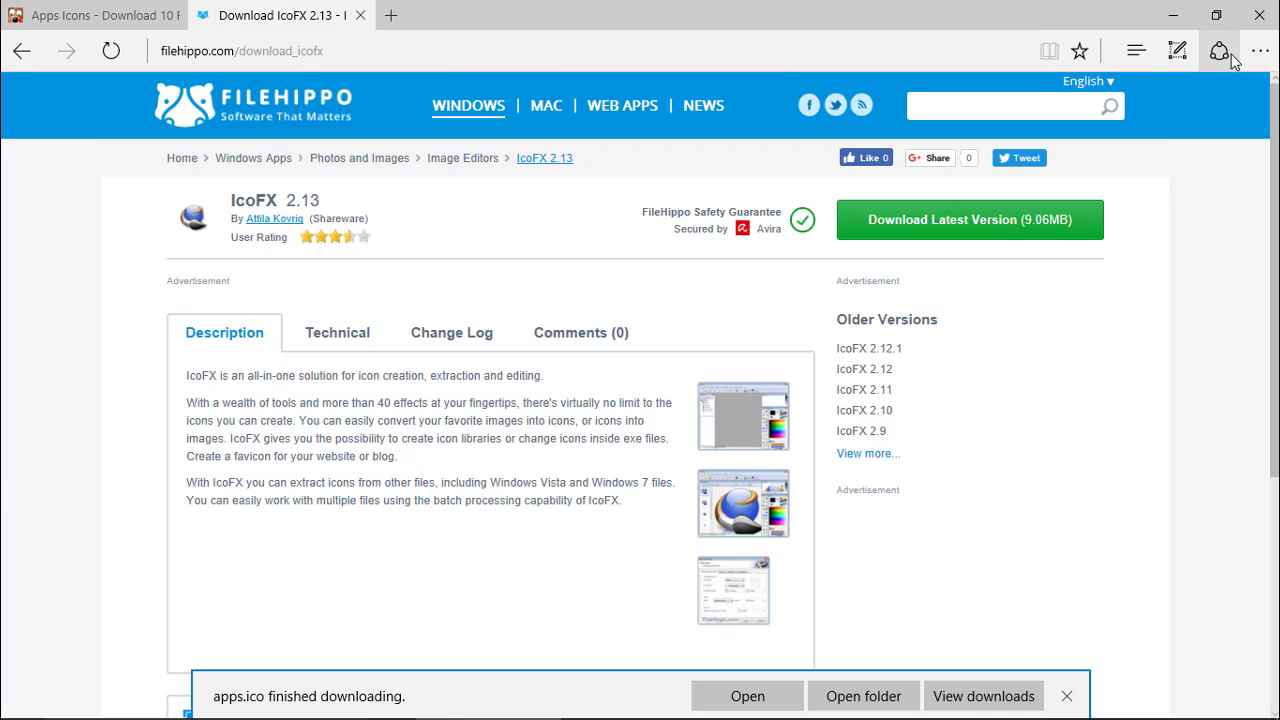
- Minimize the browser and launch the Change Drive Icon program from the desktop
{"action": "left_click", "coordinate": [1176, 16]}
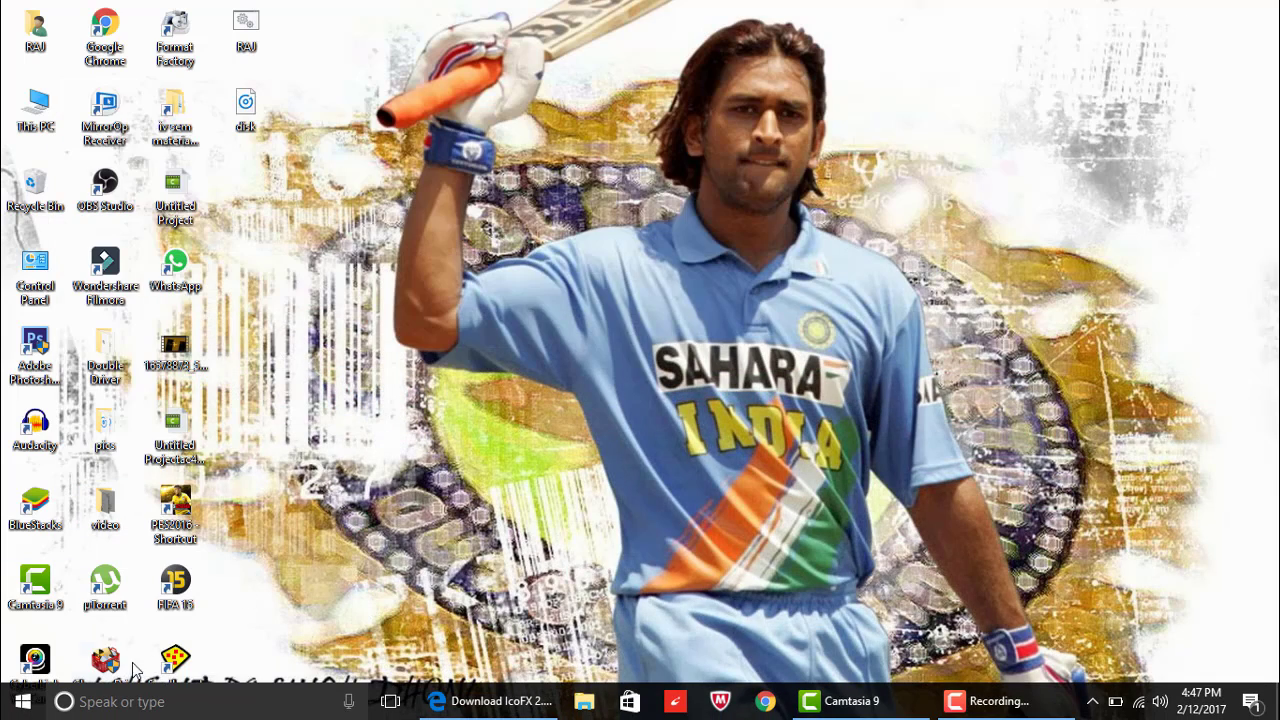
{"action": "left_click_drag", "start_coordinate": [105, 660], "coordinate": [848, 172]}
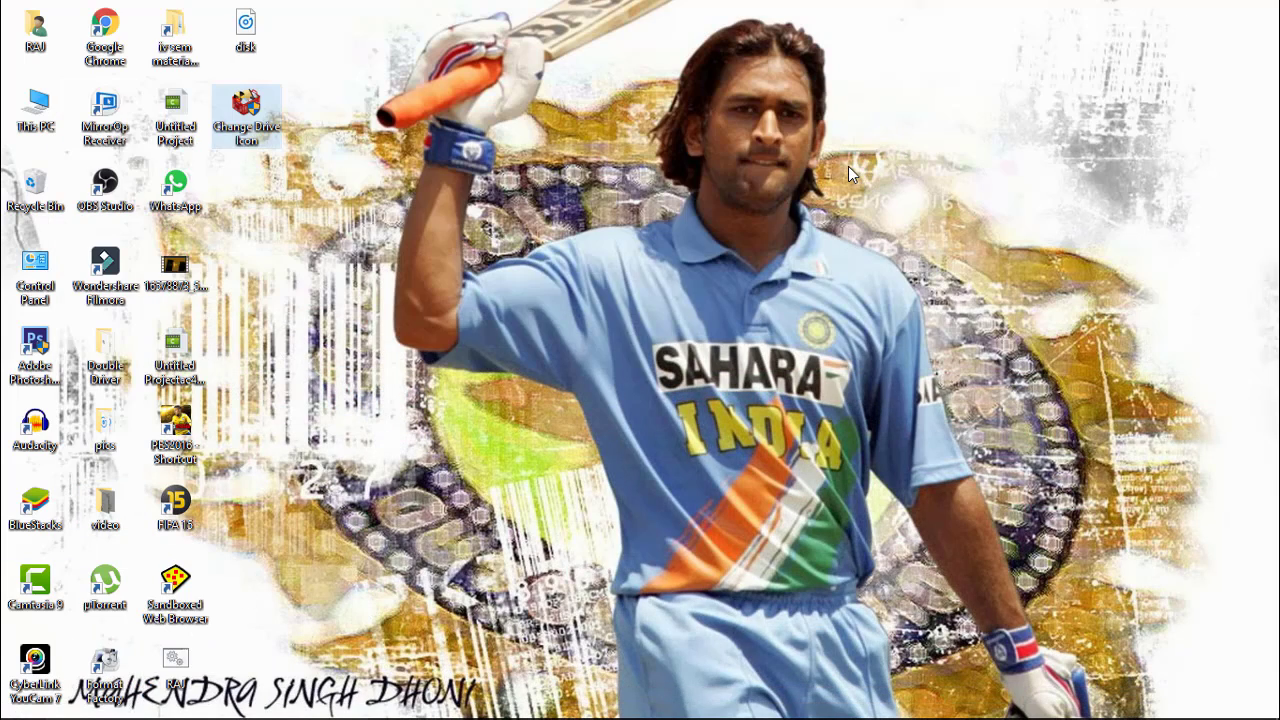
{"action": "double_click", "coordinate": [267, 141]}
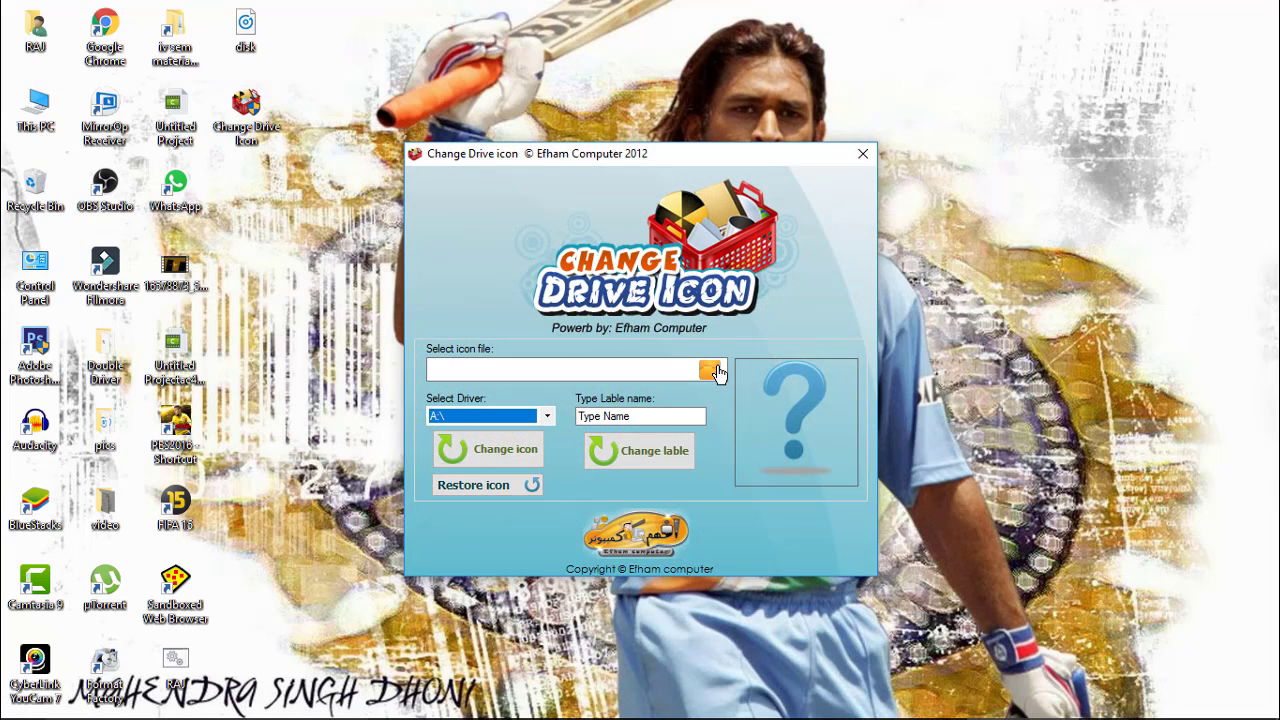
- Load Awicons-Vista-Artistic-2-Hot-Computer from the Downloads folder as the icon file
{"action": "left_click", "coordinate": [711, 370]}
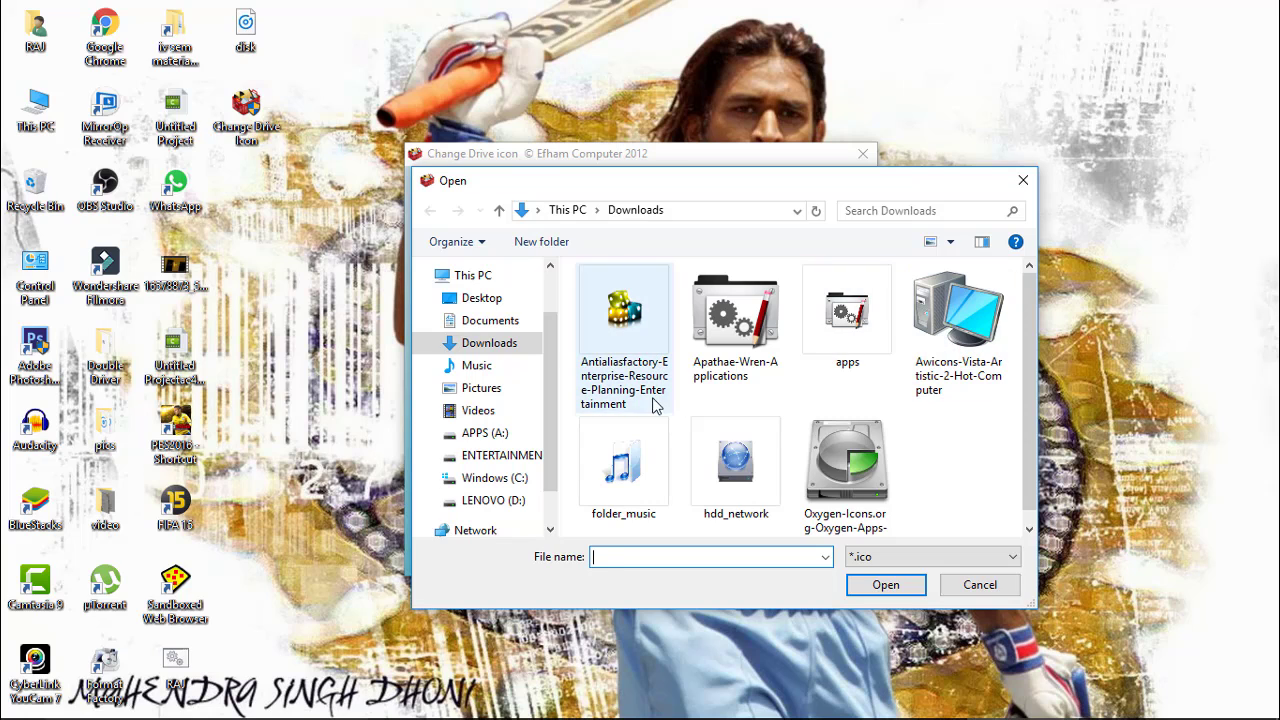
{"action": "left_click", "coordinate": [988, 376]}
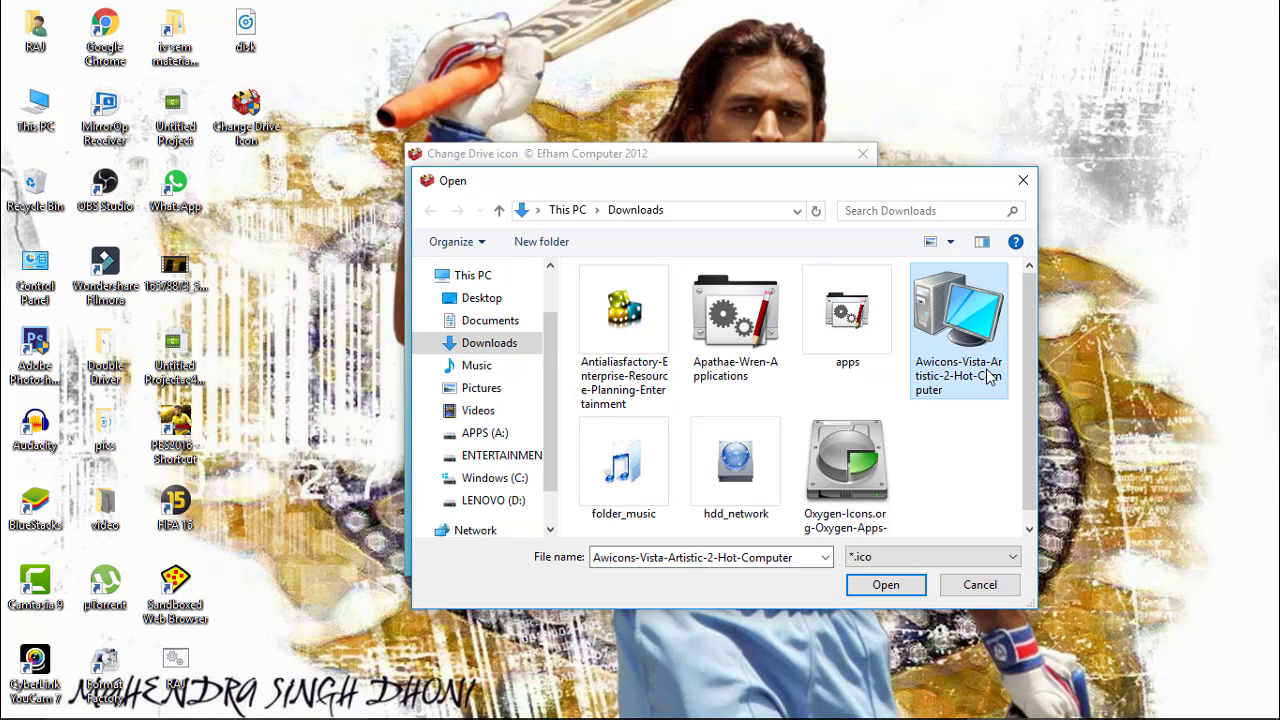
{"action": "left_click", "coordinate": [894, 585]}
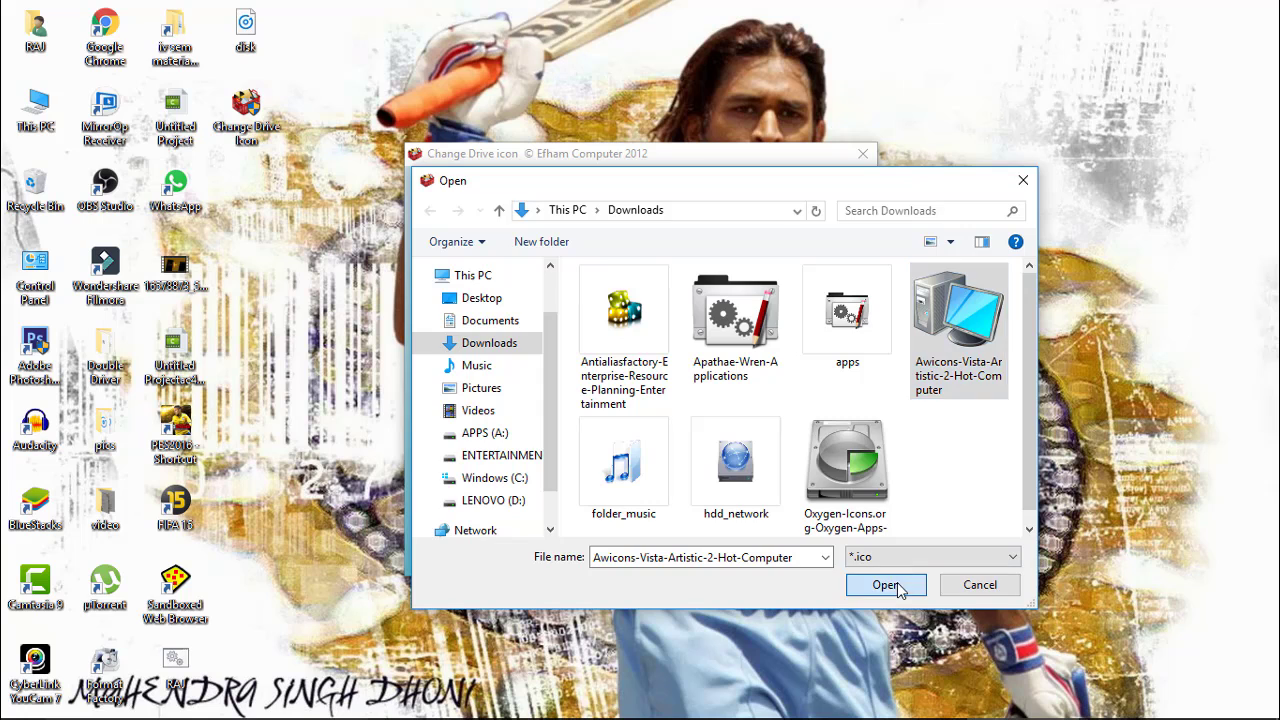
- Apply the loaded icon to drive C:\ and open This PC to check the drive's icon
{"action": "left_click", "coordinate": [495, 413]}
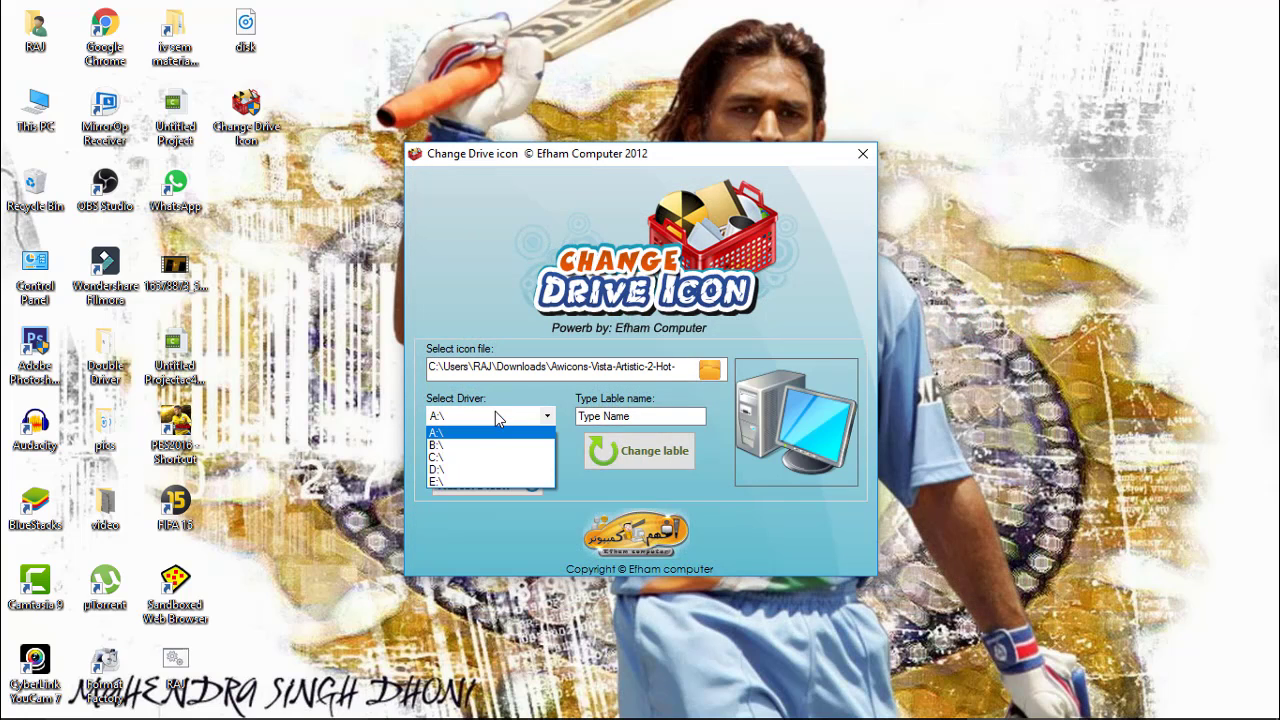
{"action": "left_click", "coordinate": [477, 458]}
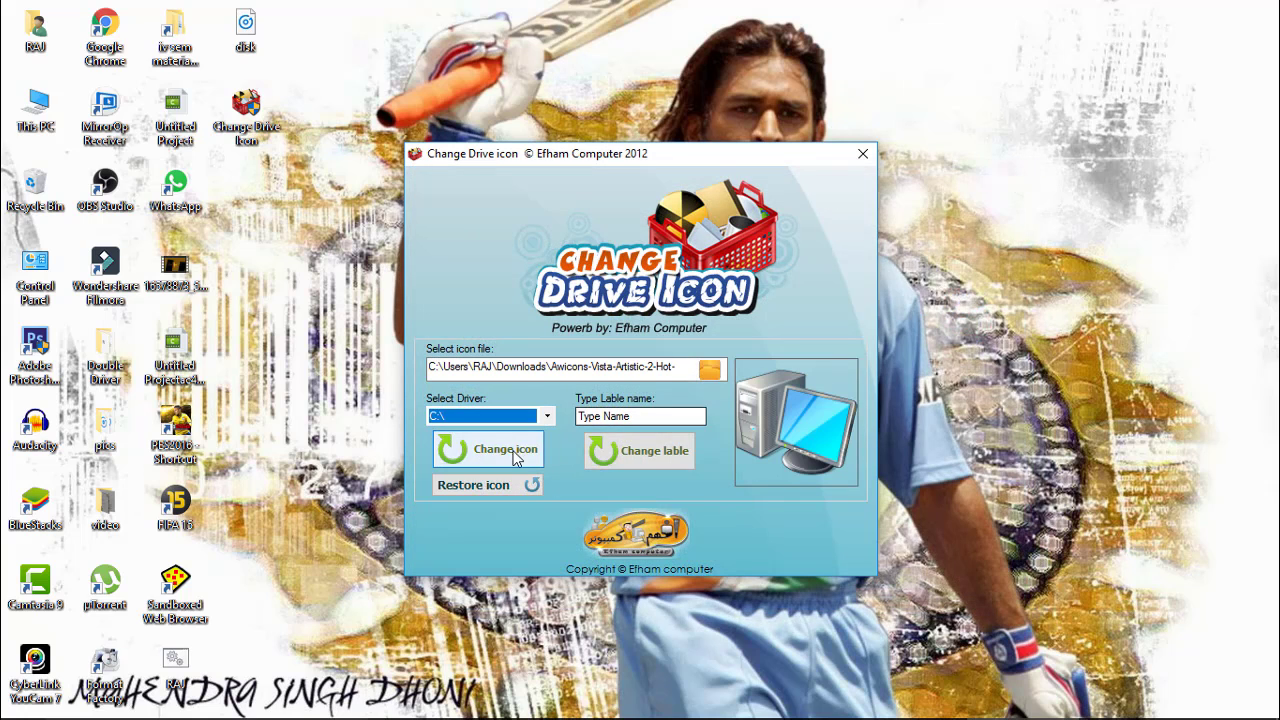
{"action": "left_click", "coordinate": [498, 455]}
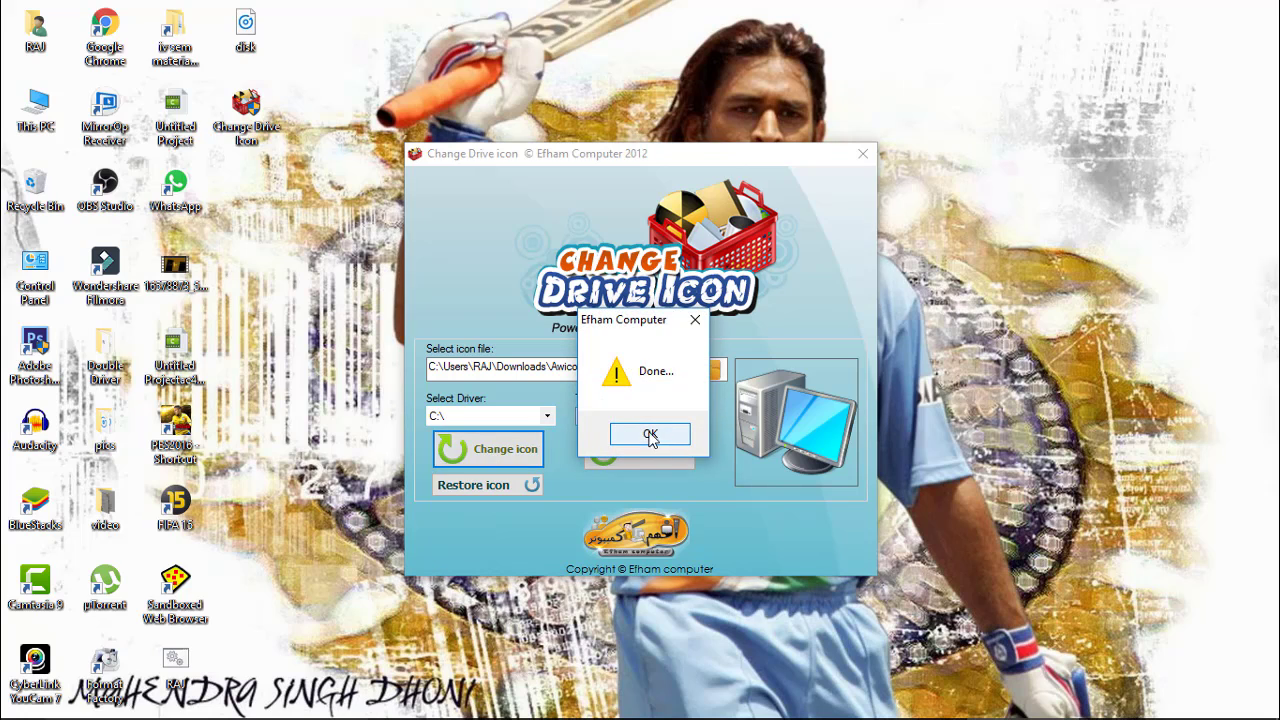
{"action": "left_click", "coordinate": [650, 434]}
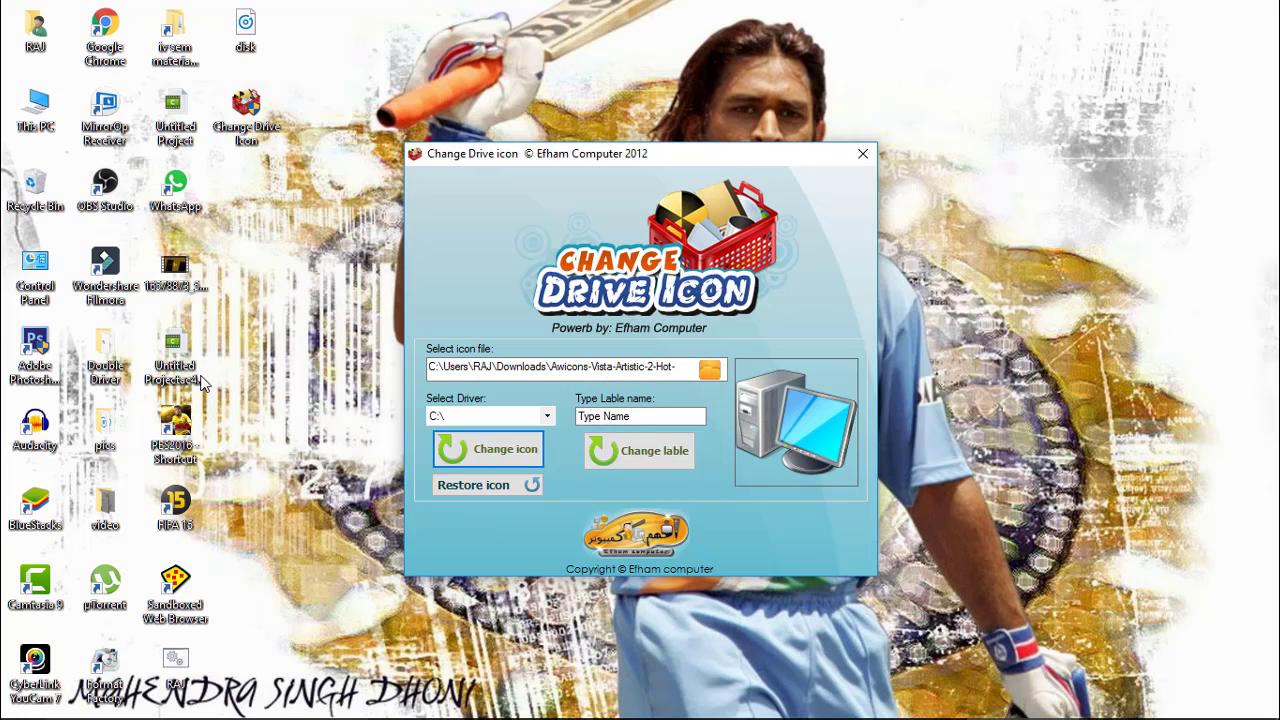
{"action": "double_click", "coordinate": [22, 115]}
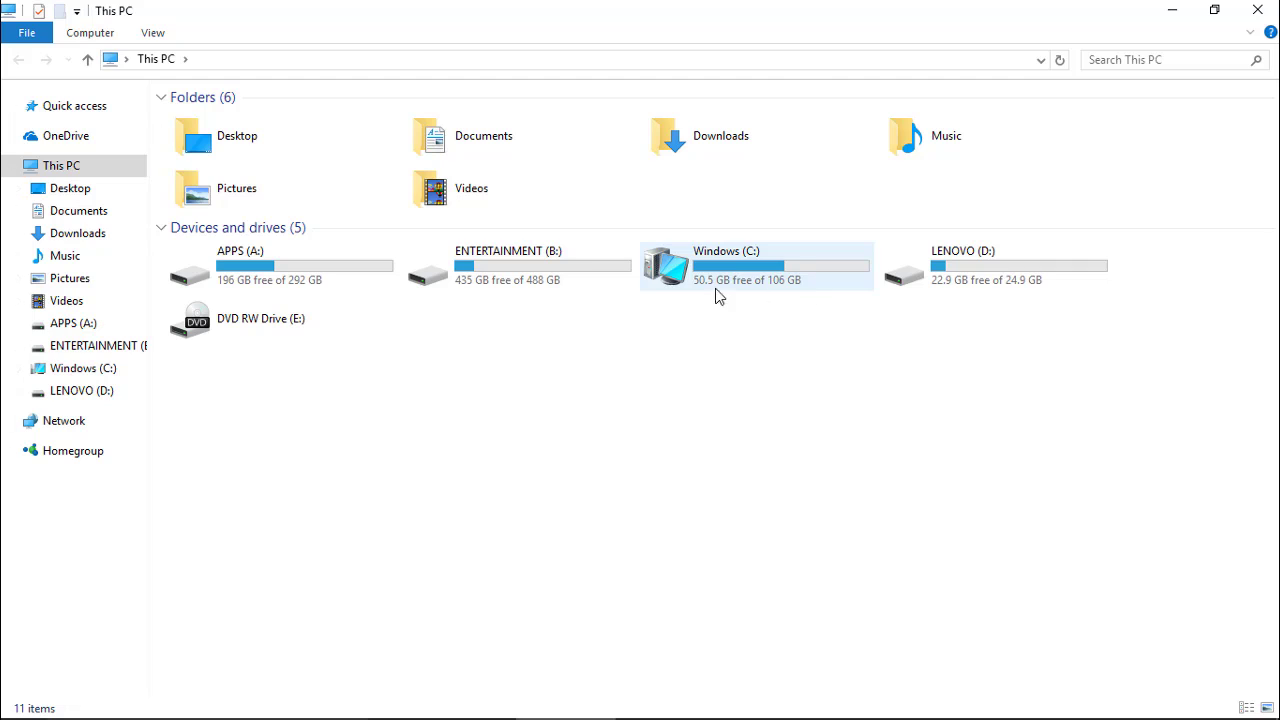